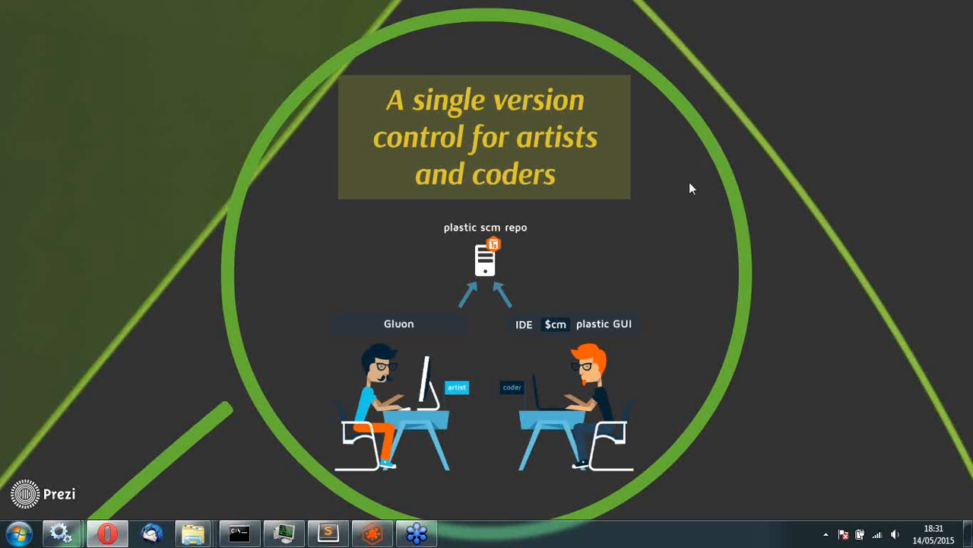
- Switch to Plastic Gluon, maximize its window, and filter the workspace list by "quake" to view the Quake workspaces
click(373, 534)
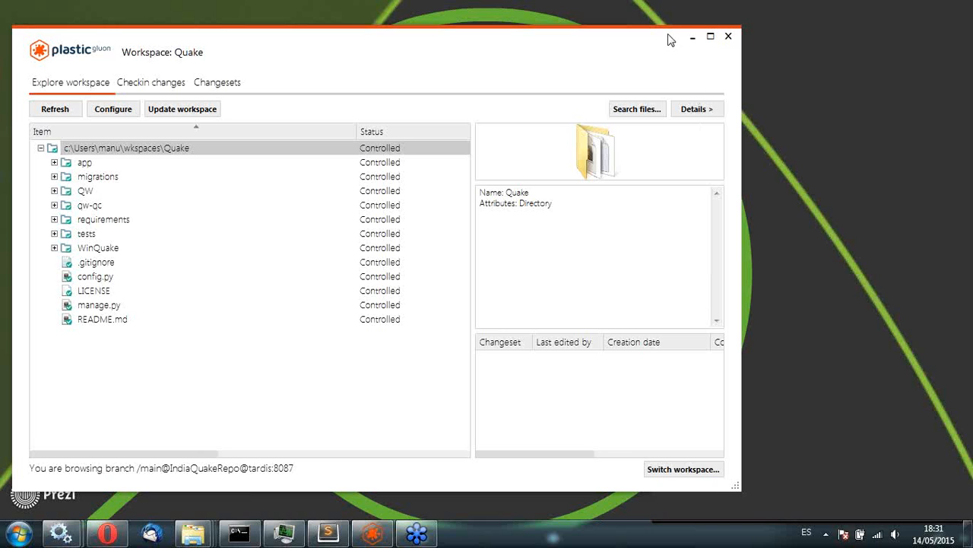
click(709, 37)
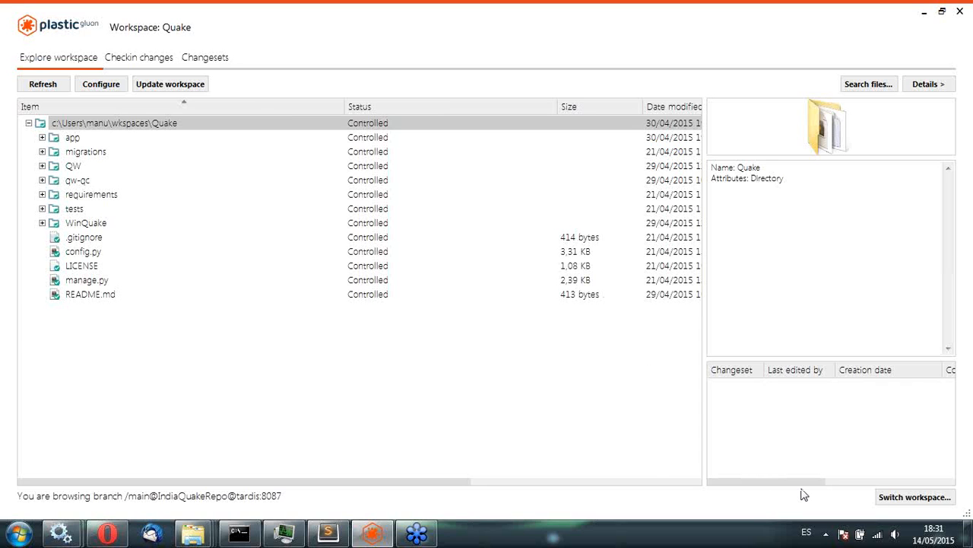
click(903, 502)
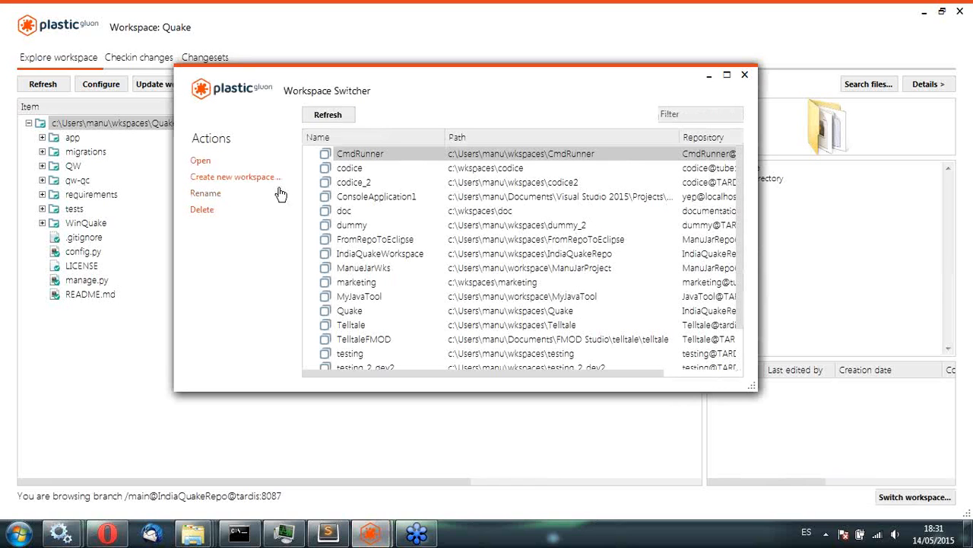
click(706, 114)
text(quake)
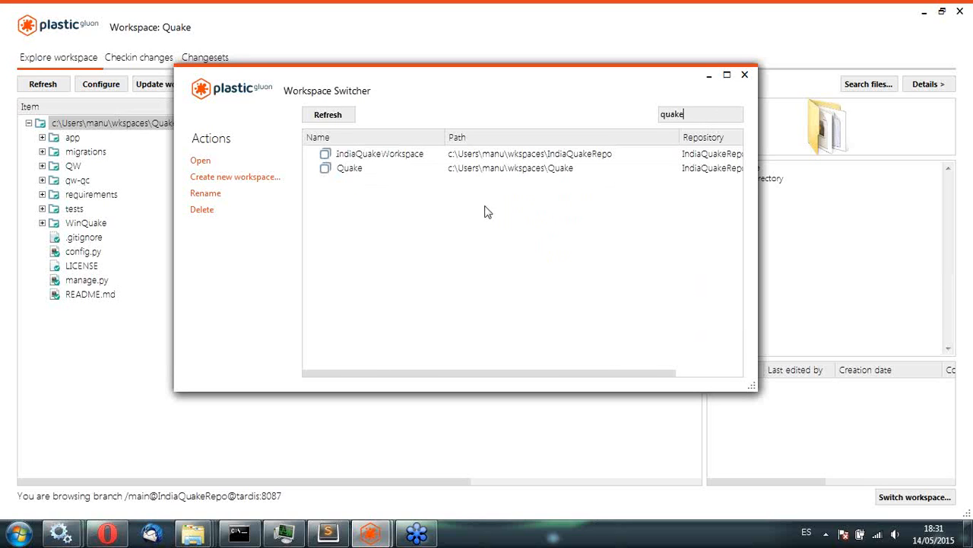
click(397, 173)
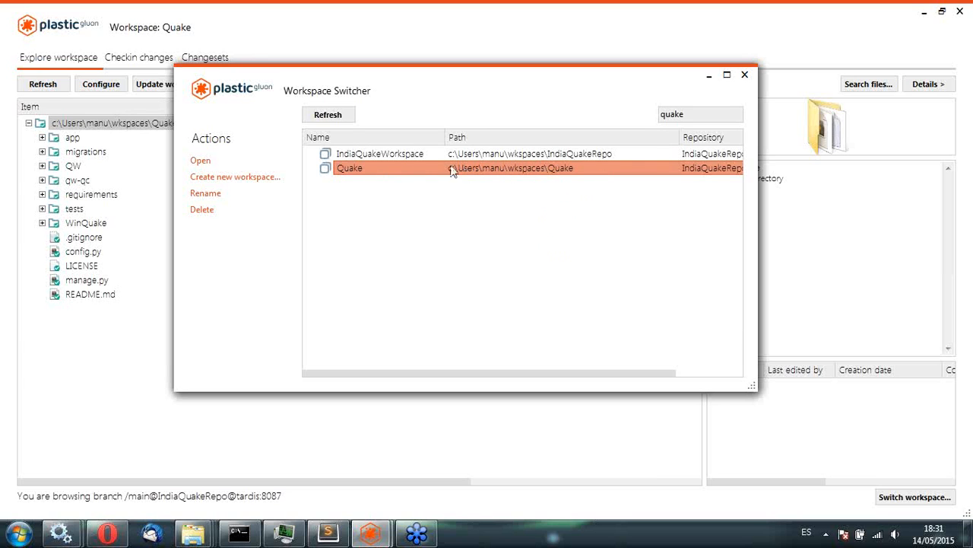
click(259, 185)
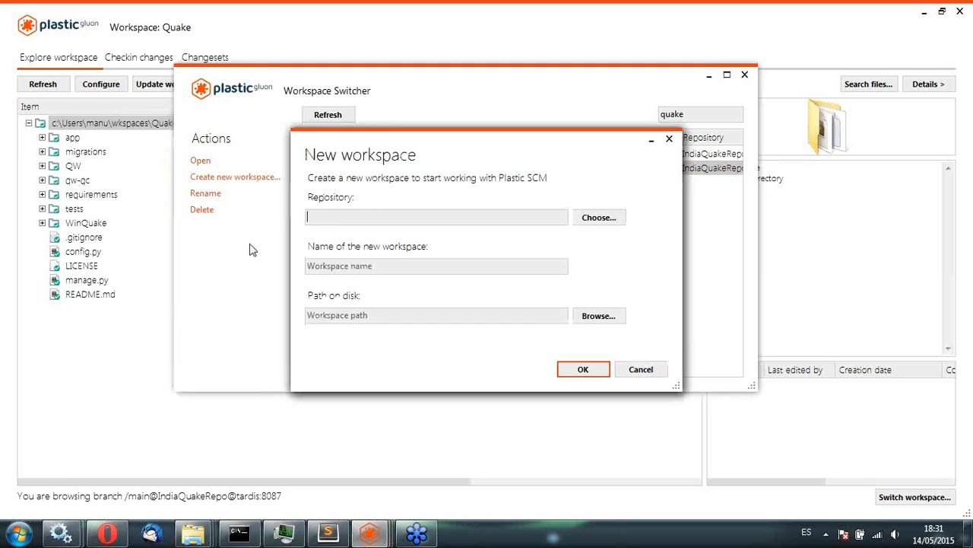
click(670, 141)
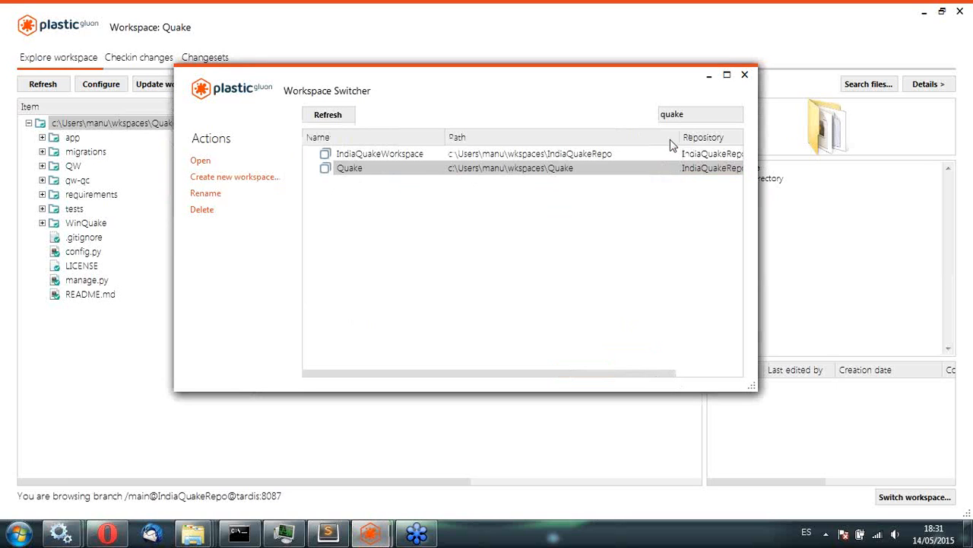
click(745, 75)
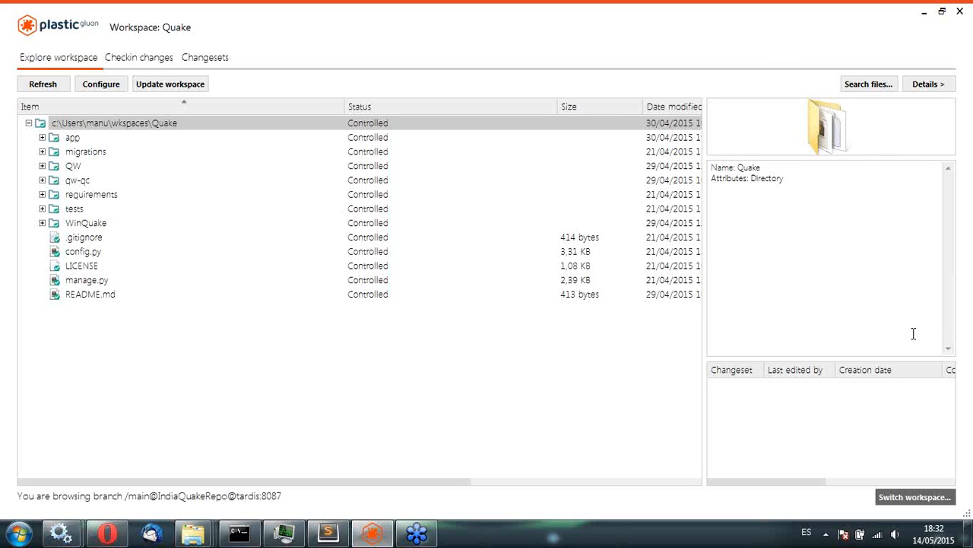
- Start creating a new workspace and choose the Quake repository on tardis:8087 for it
click(916, 498)
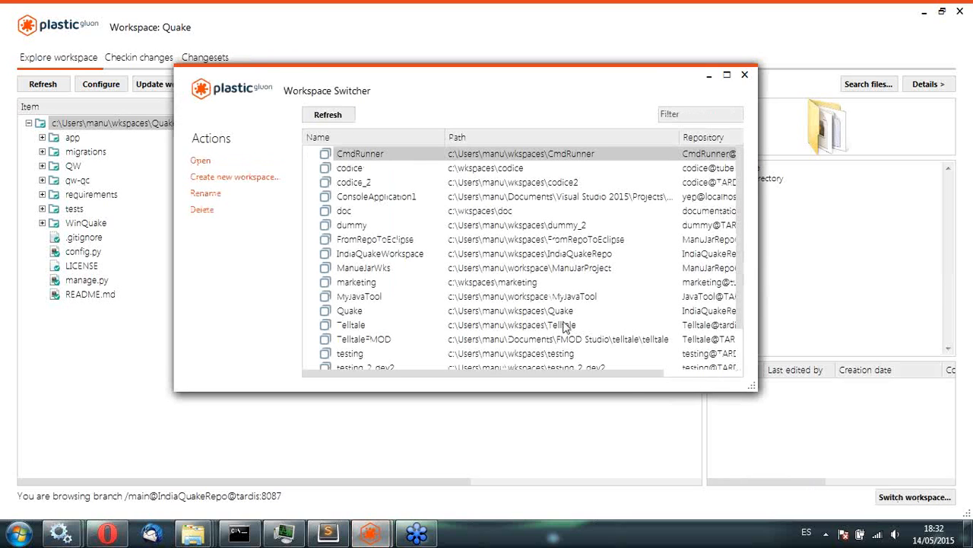
click(226, 177)
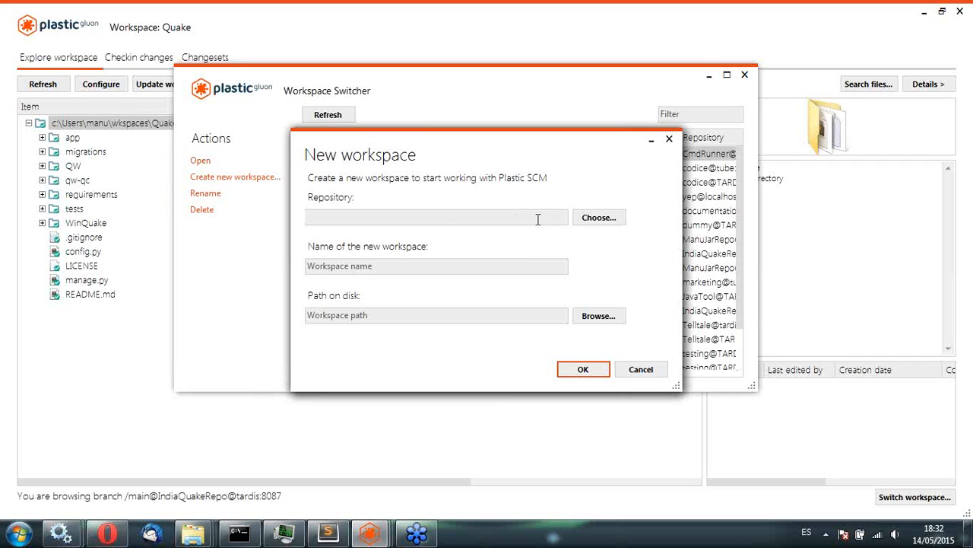
click(599, 218)
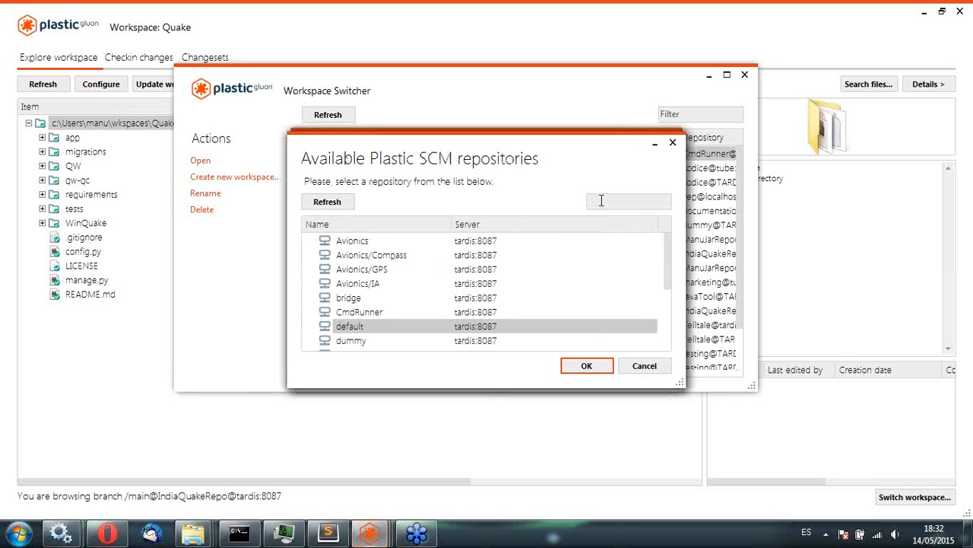
text(qua)
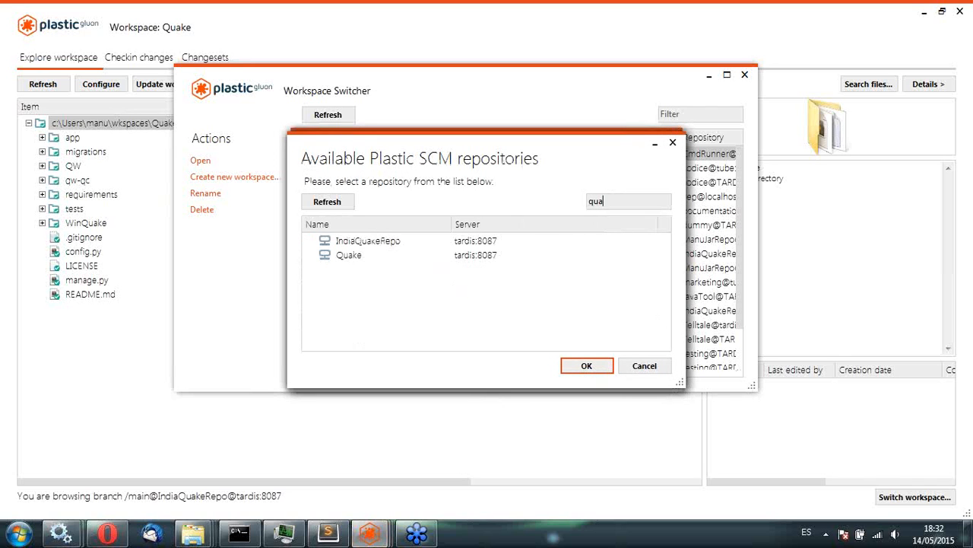
double_click(390, 258)
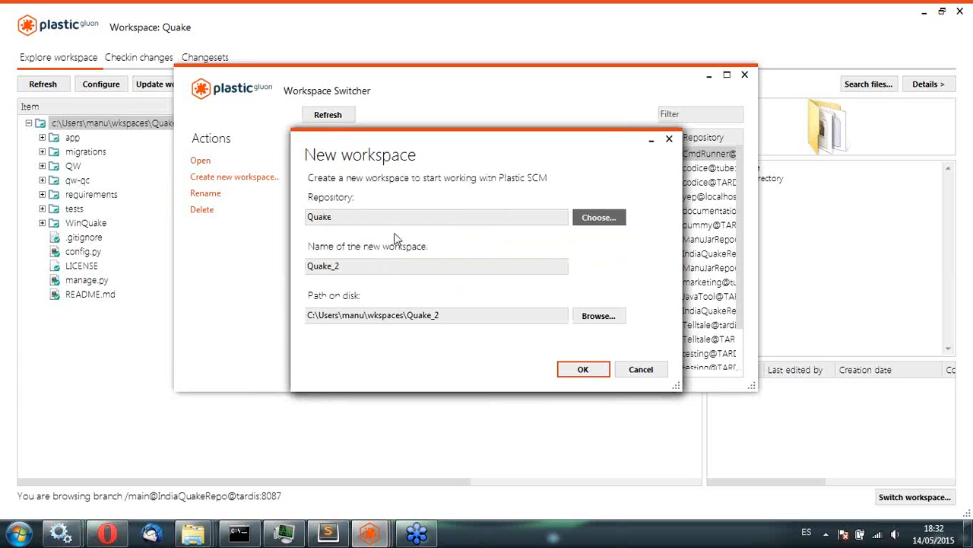
- Create the workspace under the name Quake_demo, with its path on disk set to a Quake_demo folder inside wkspaces
click(362, 265)
key(BackSpace)
text(dema)
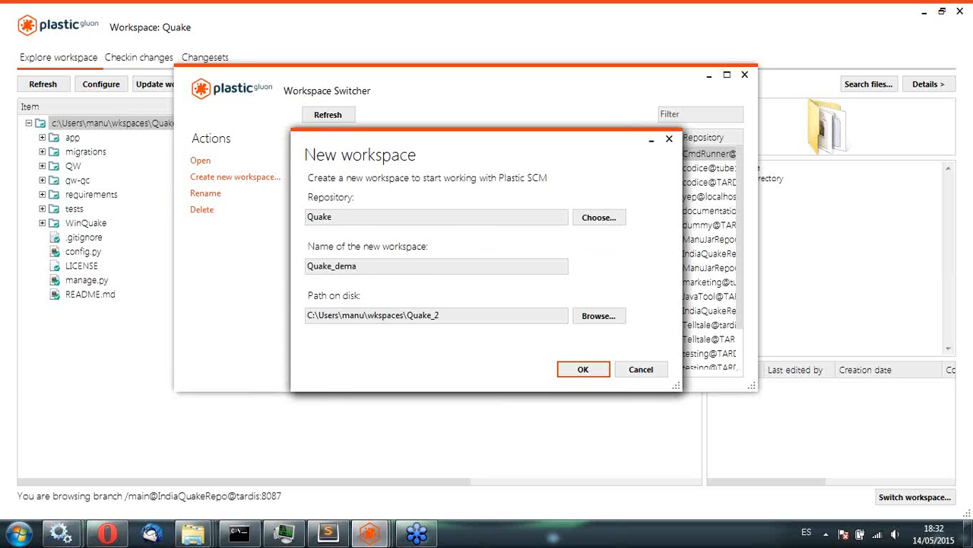
key(BackSpace)
text(o)
click(455, 319)
key(BackSpace)
text(demo)
drag(334, 218, 294, 221)
drag(357, 265, 308, 266)
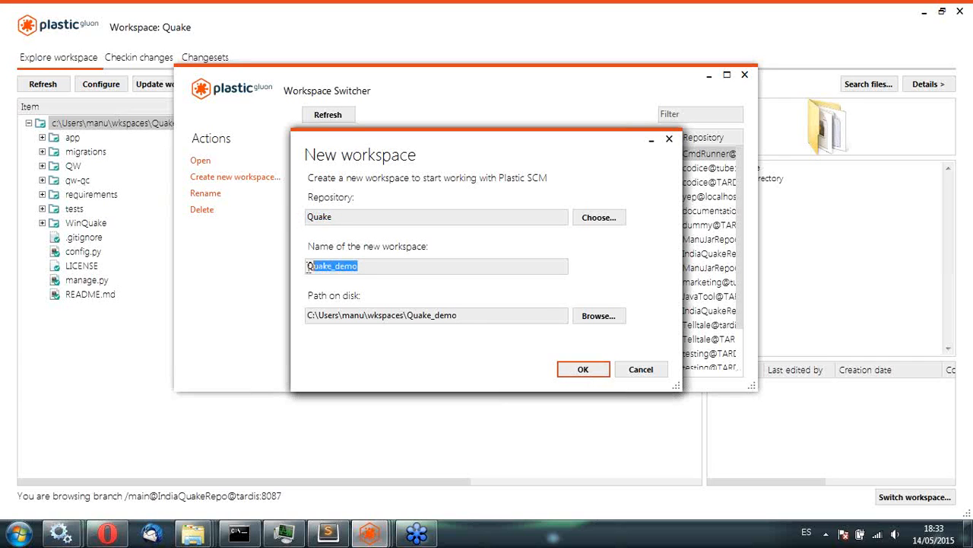
drag(455, 315, 287, 314)
click(566, 369)
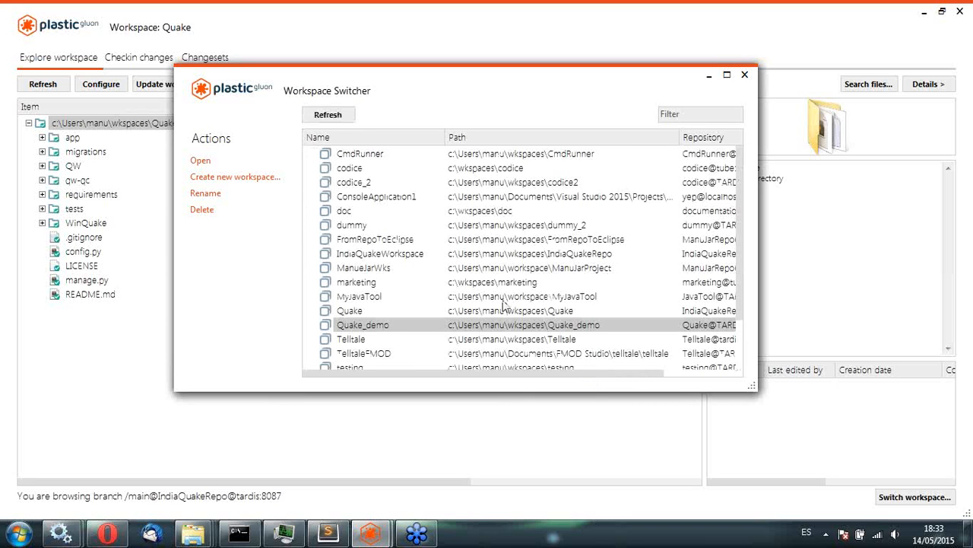
- Open the Quake_demo workspace in its own window and close the Workspace Switcher
click(375, 327)
double_click(378, 327)
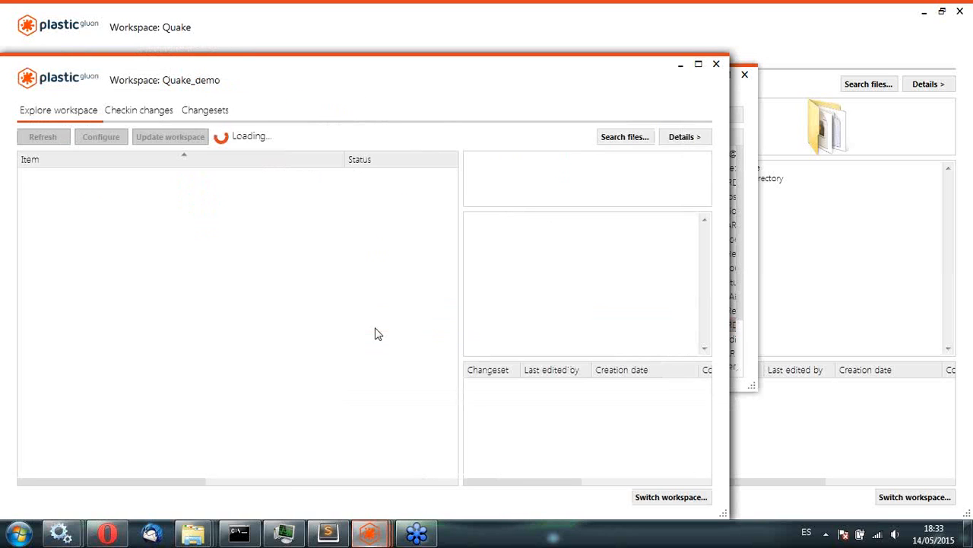
drag(550, 80, 822, 52)
click(202, 323)
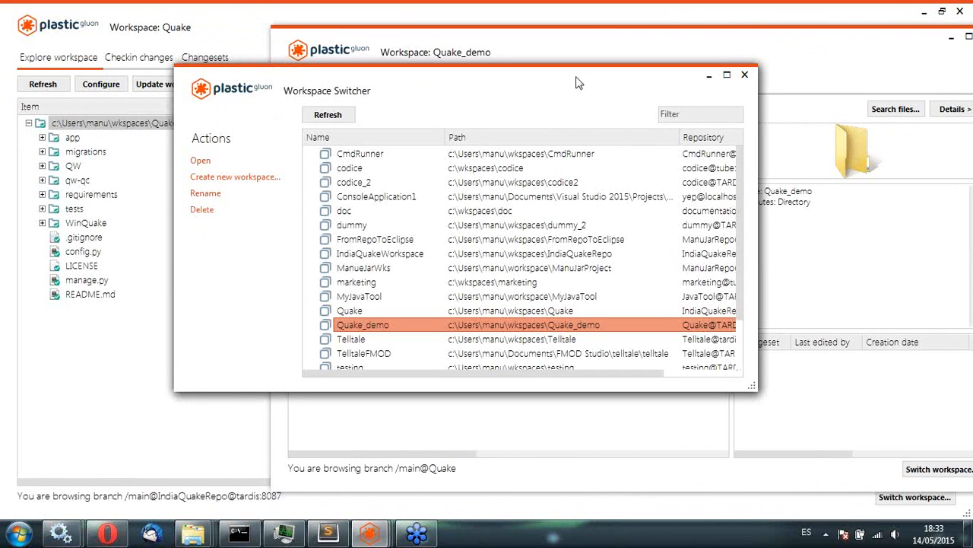
click(745, 74)
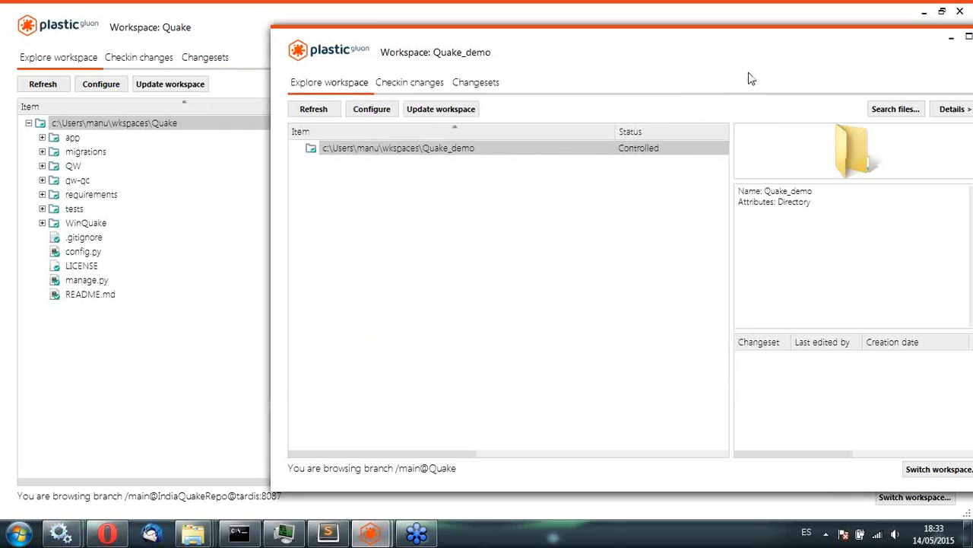
- Close the old Quake workspace window and maximize the Quake_demo workspace window
click(232, 29)
drag(231, 29, 232, 75)
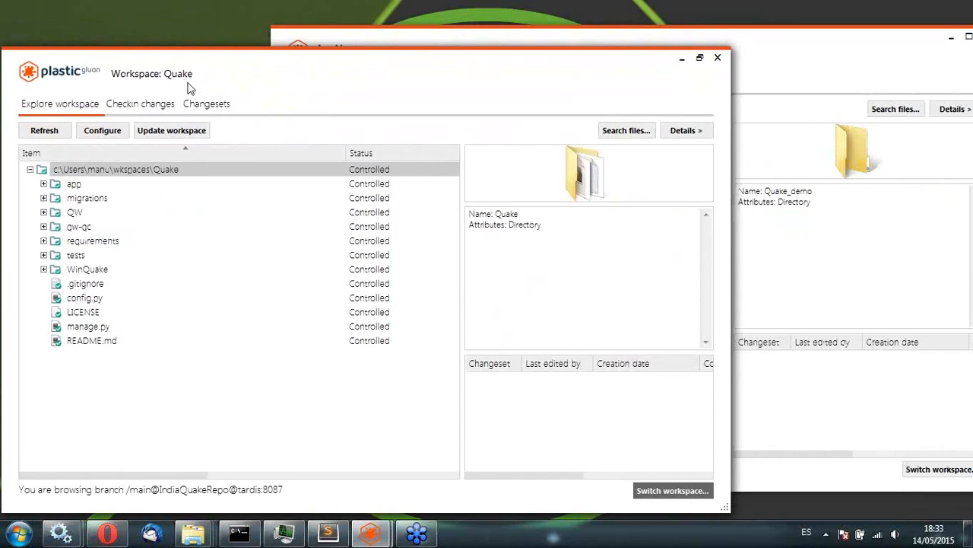
click(717, 57)
drag(738, 48, 580, 59)
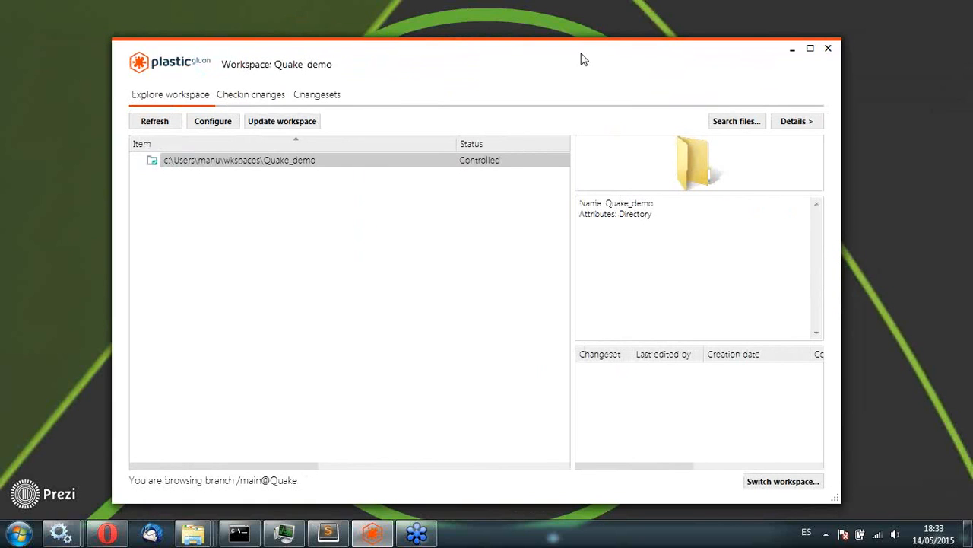
click(811, 49)
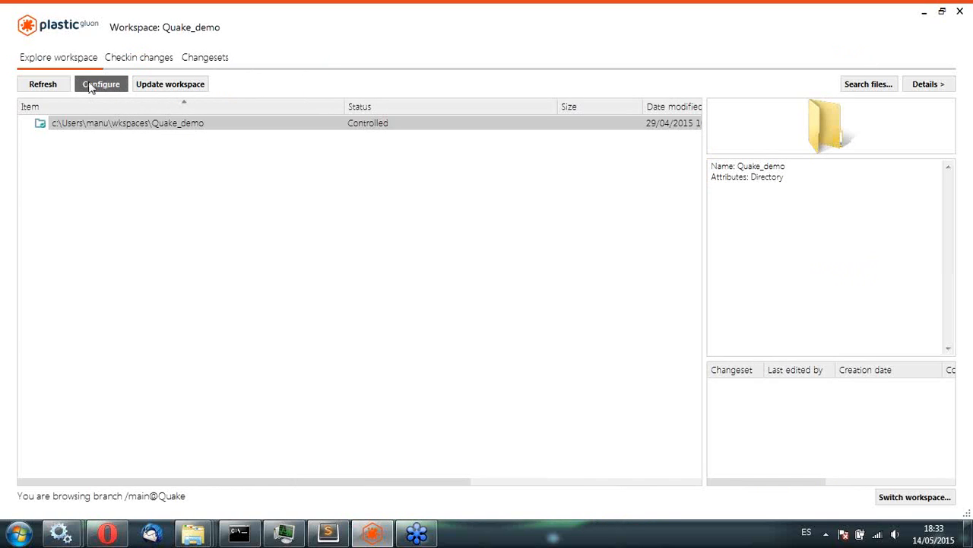
- Enter the workspace's configuration mode and mark the QW and WinQuake folders for loading, leaving qw-qc out
click(110, 91)
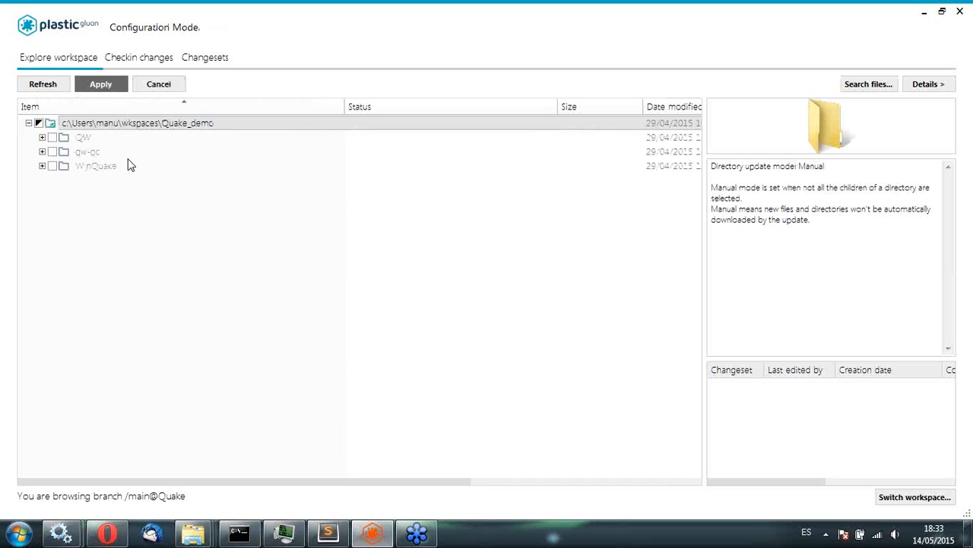
click(43, 167)
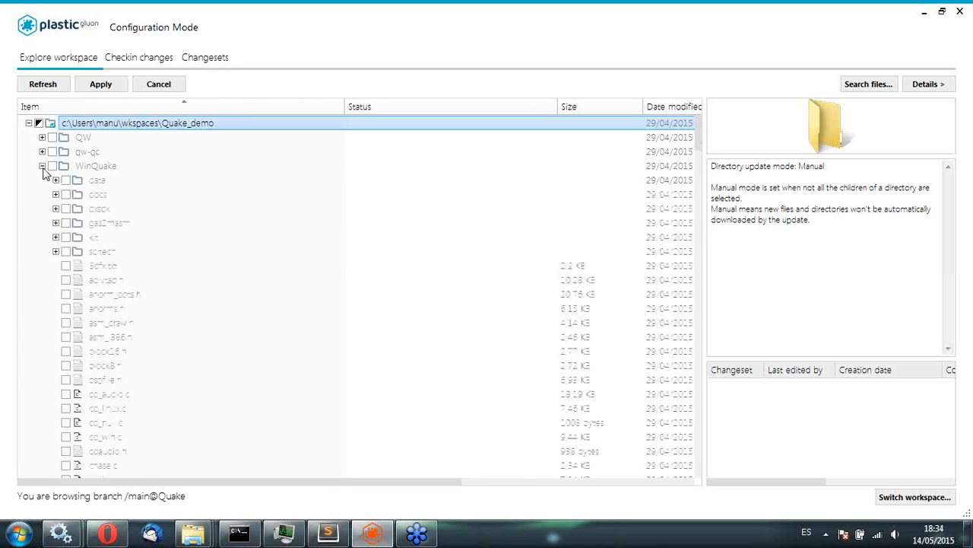
click(43, 166)
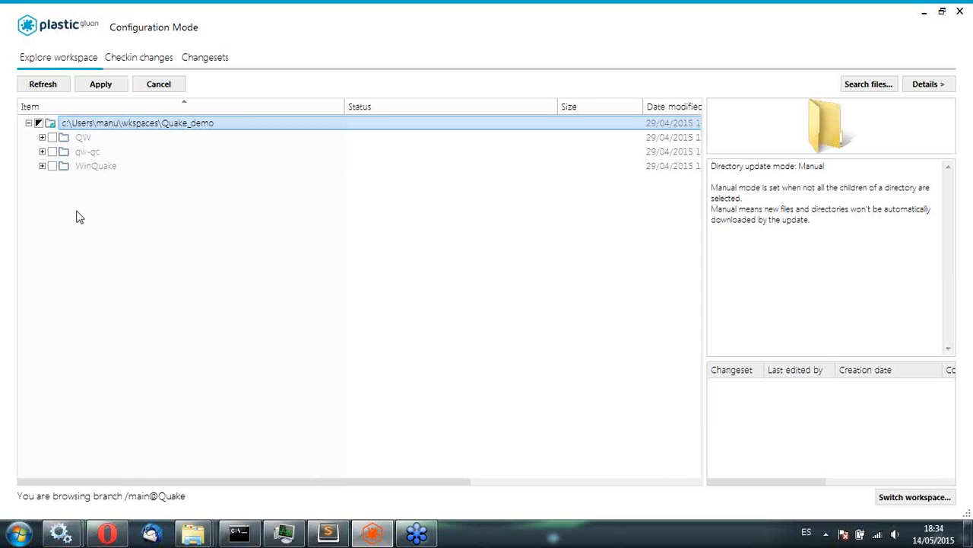
click(53, 167)
click(85, 152)
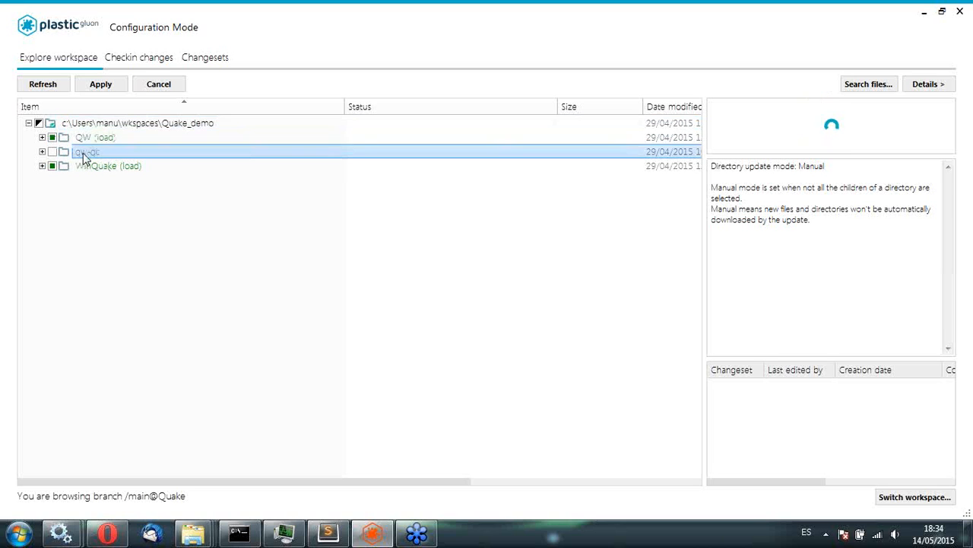
- Look through the files of the unselected qw-qc folder, and apply the workspace configuration
click(42, 152)
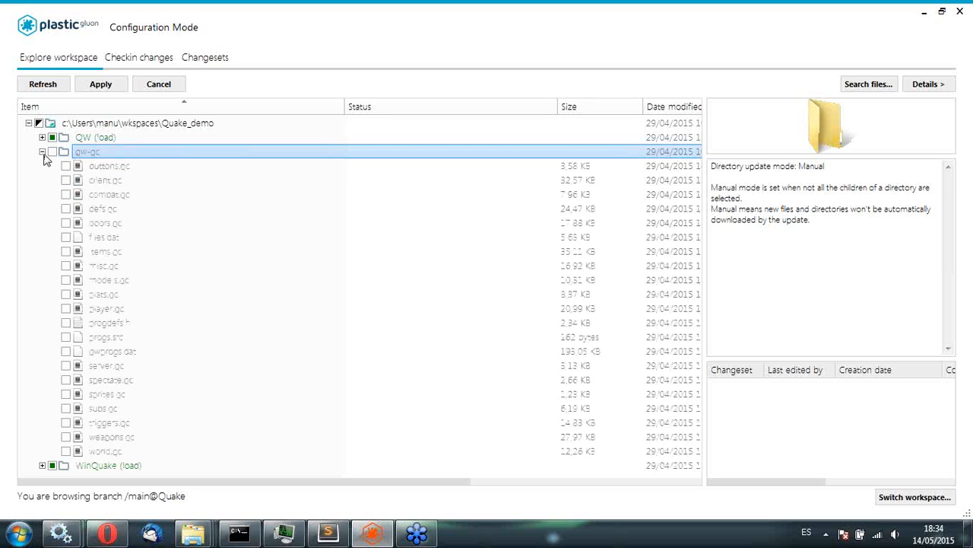
click(42, 152)
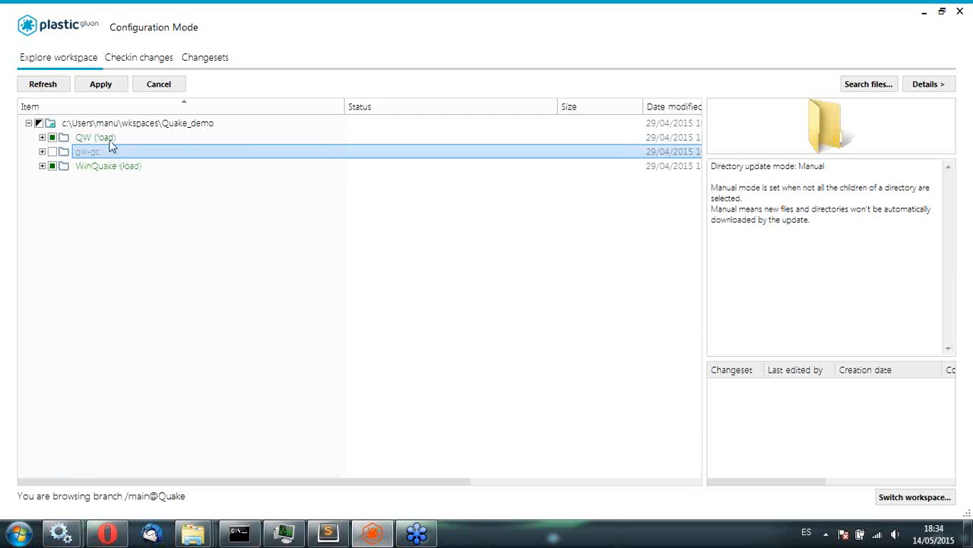
click(99, 168)
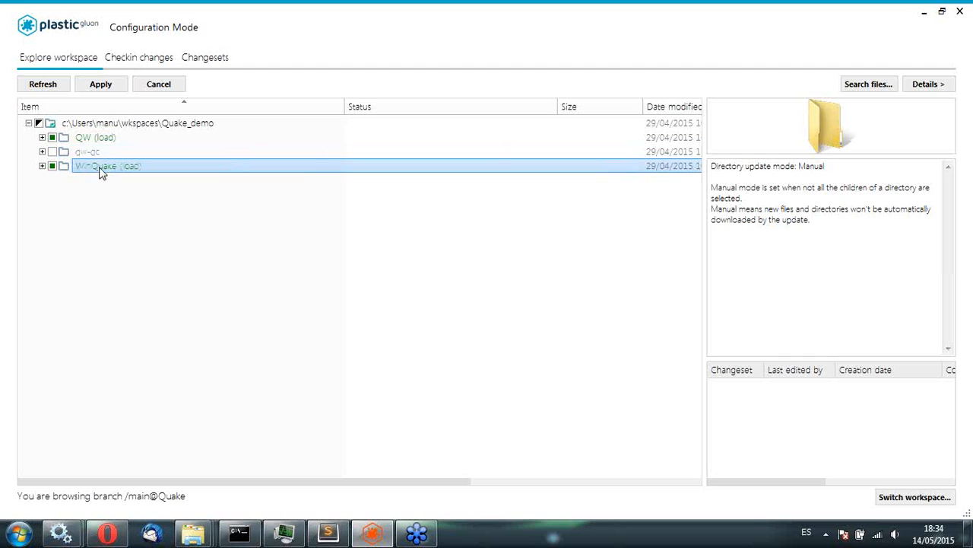
click(105, 90)
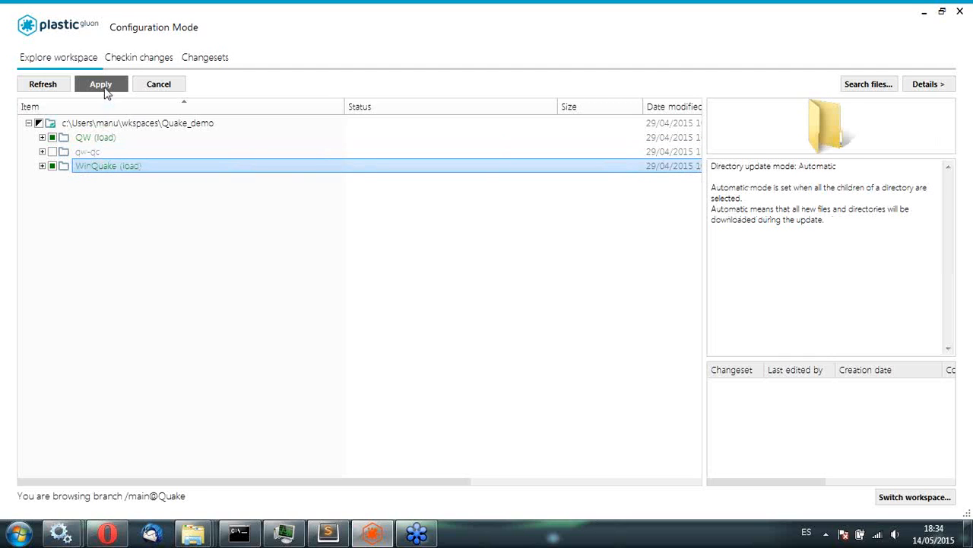
click(105, 90)
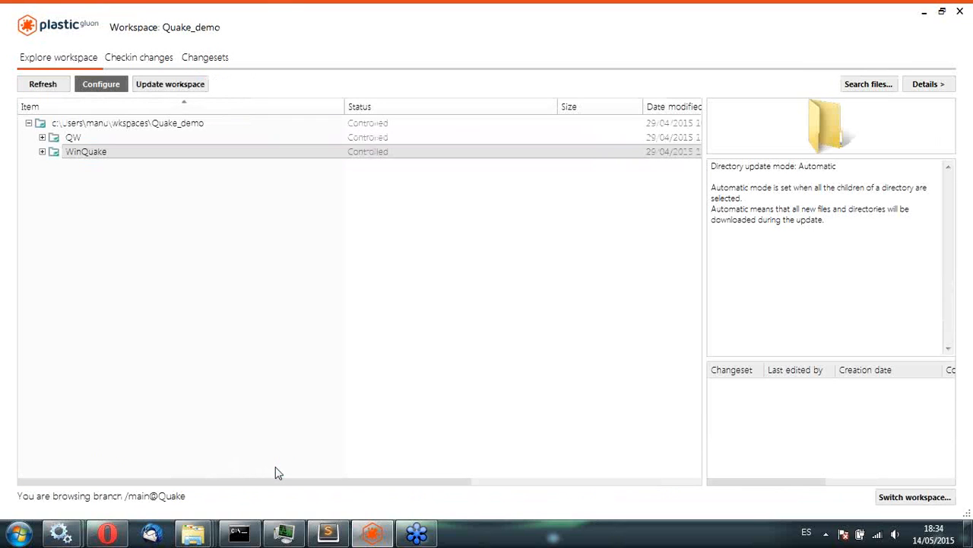
- Examine the files loaded in the WinQuake folder and the details of the two workspace folders
click(42, 153)
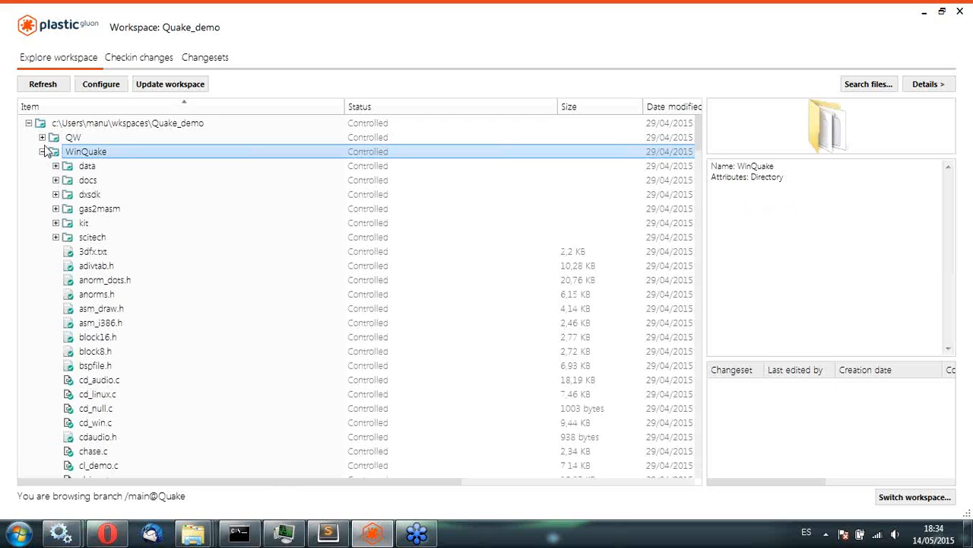
click(42, 152)
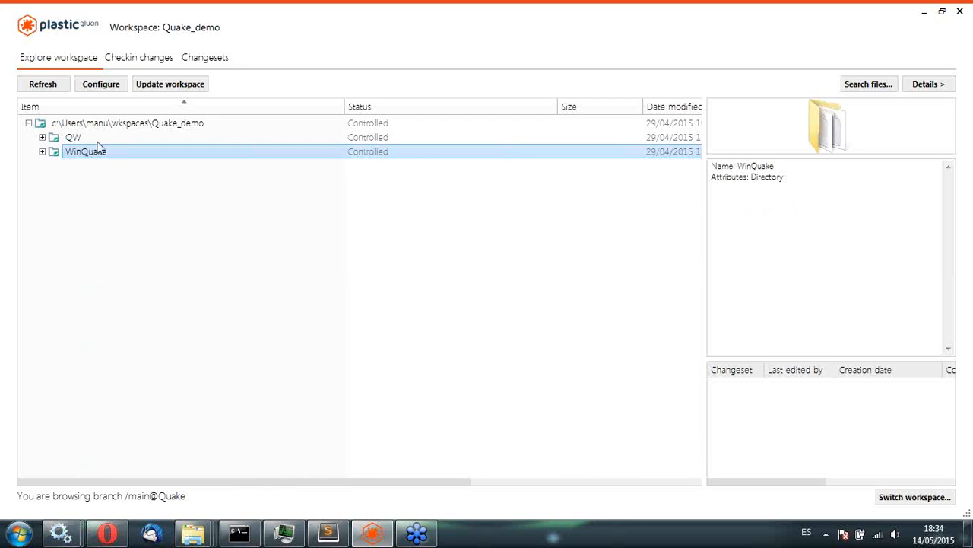
click(74, 140)
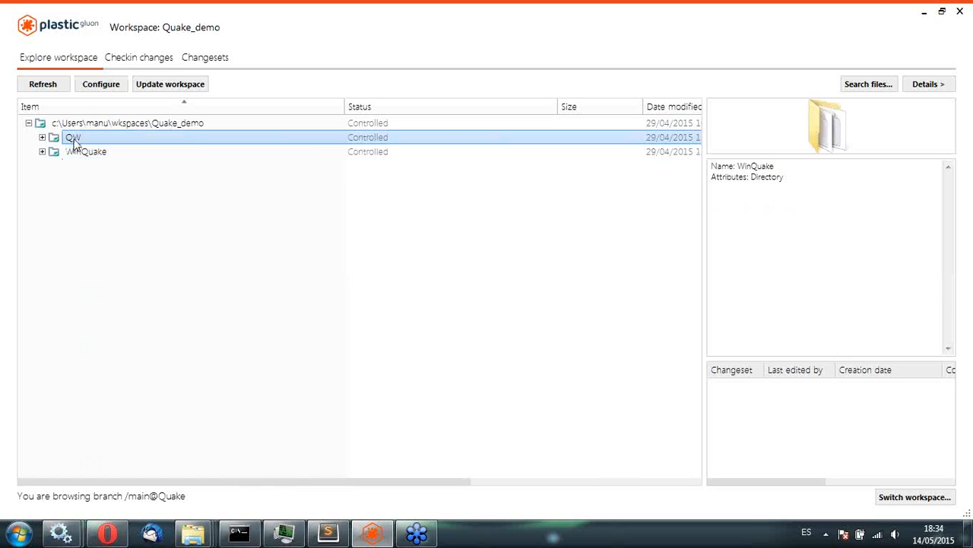
click(76, 152)
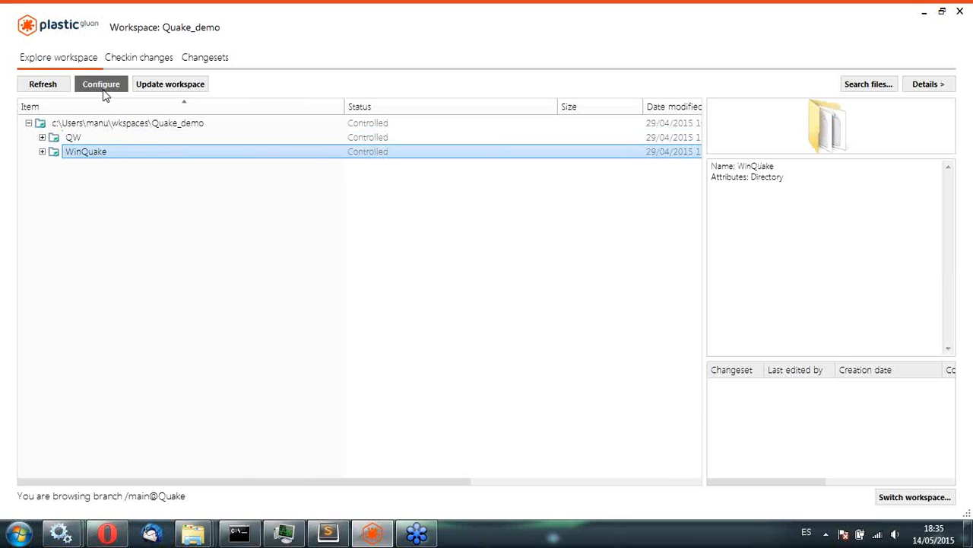
- Reconfigure the workspace to unload the WinQuake folder, reviewing its files marked for unloading, and apply the configuration
click(104, 88)
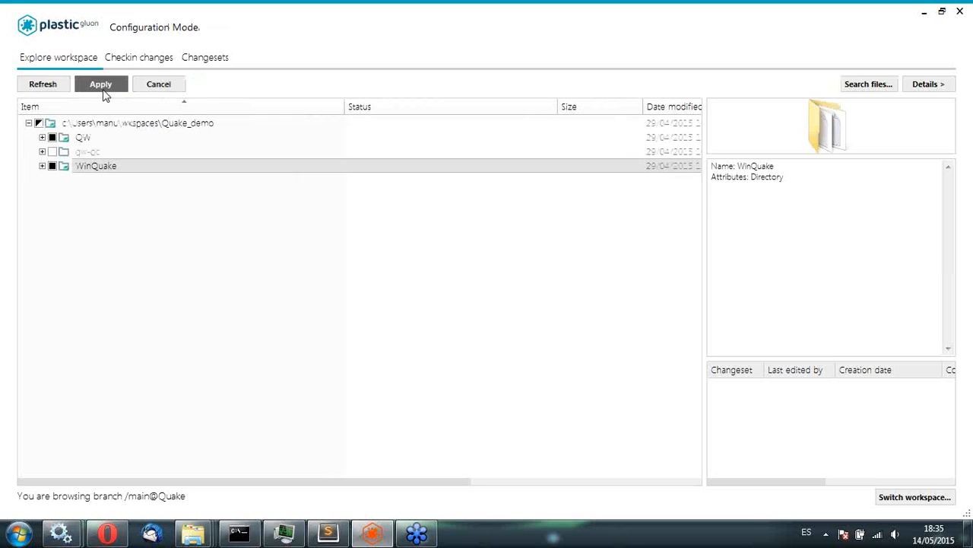
click(52, 167)
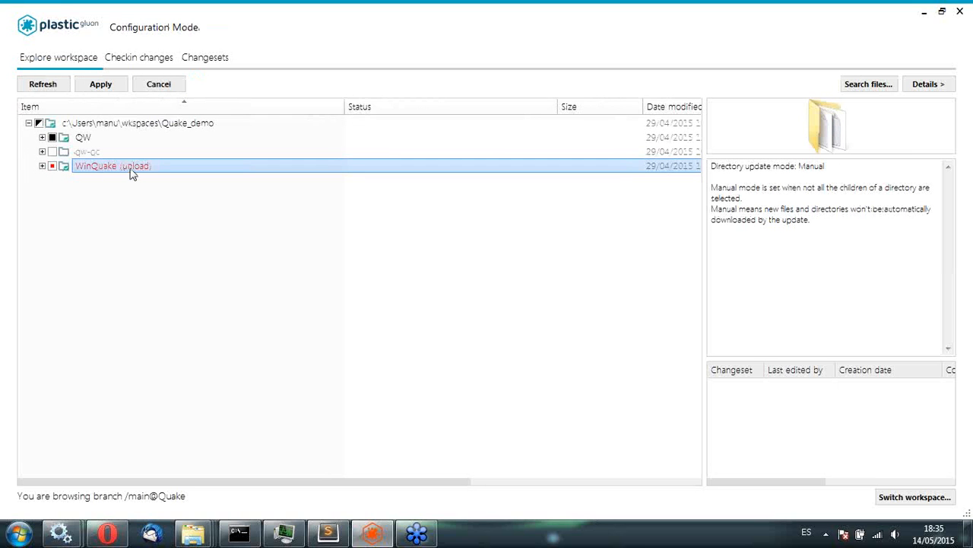
click(42, 166)
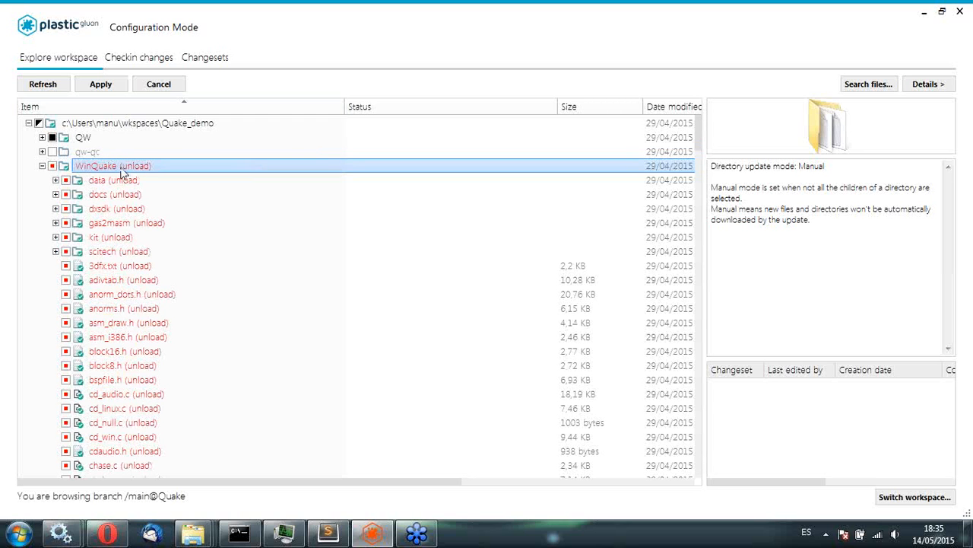
click(42, 166)
click(102, 85)
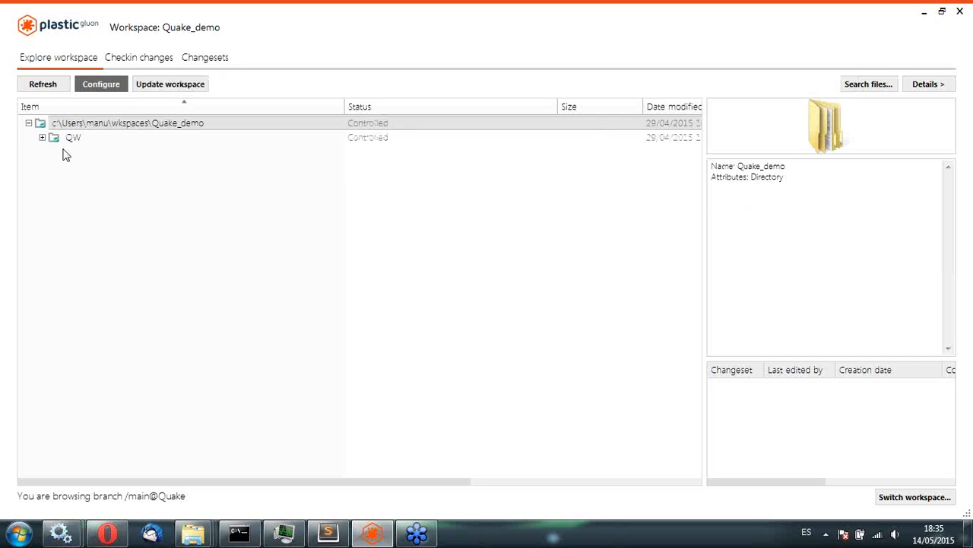
- Mark the WinQuake folder for loading again, check the QW folder's update mode, and apply the workspace configuration
click(101, 84)
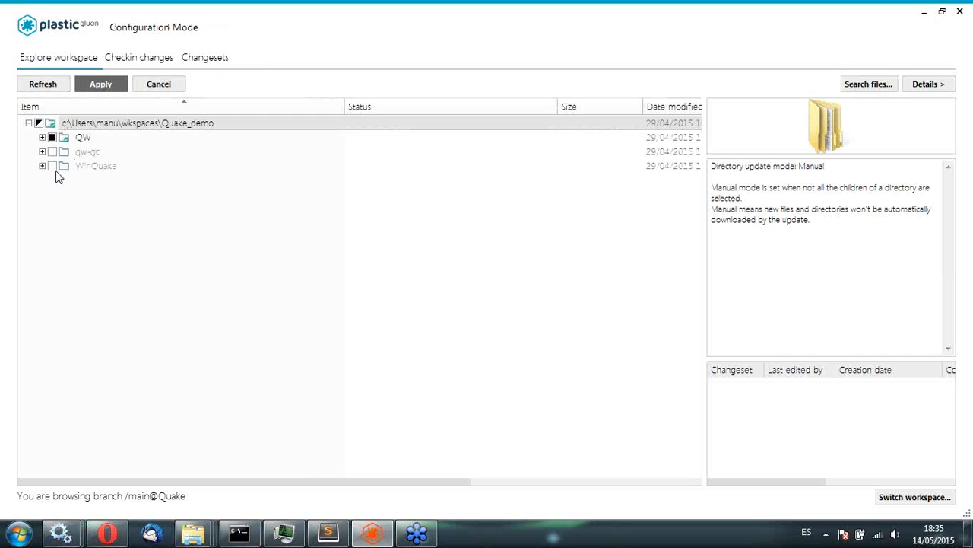
click(52, 167)
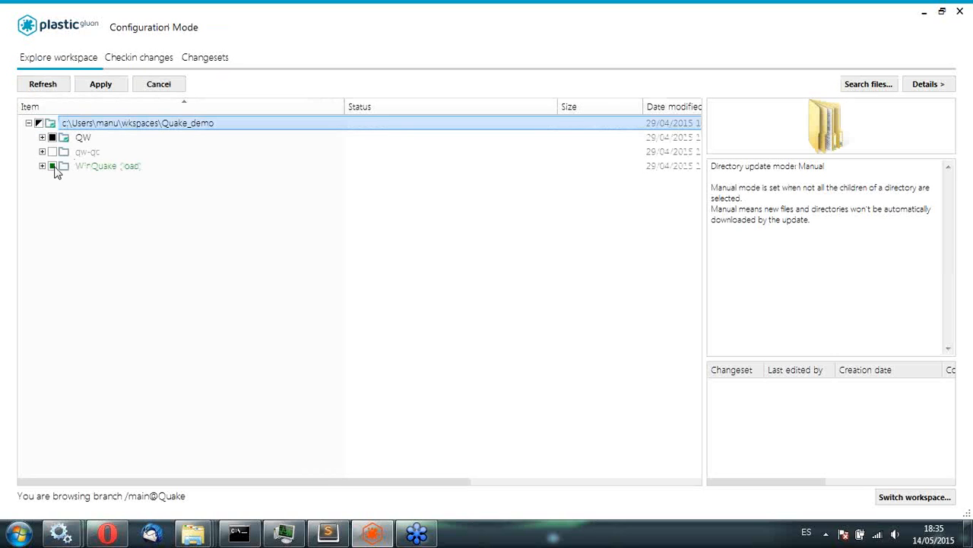
click(85, 140)
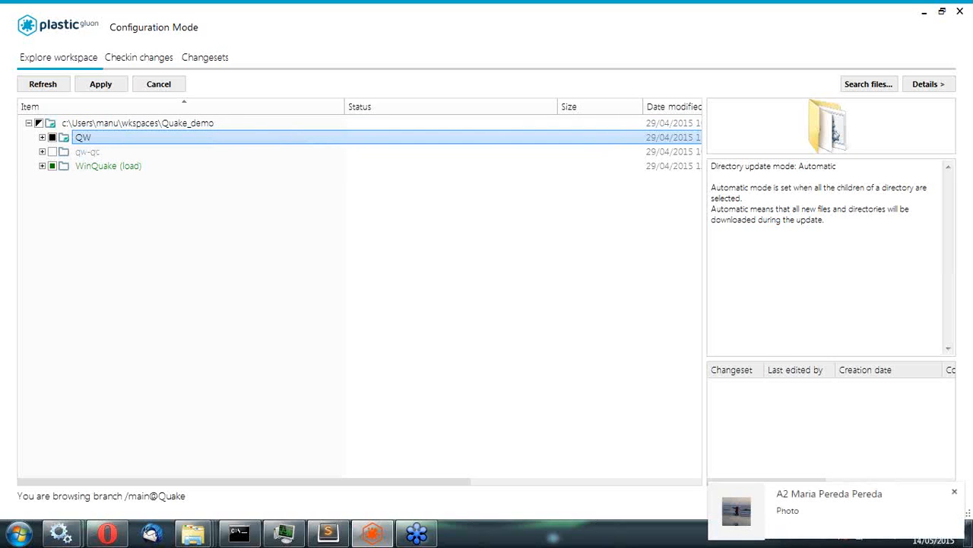
click(955, 494)
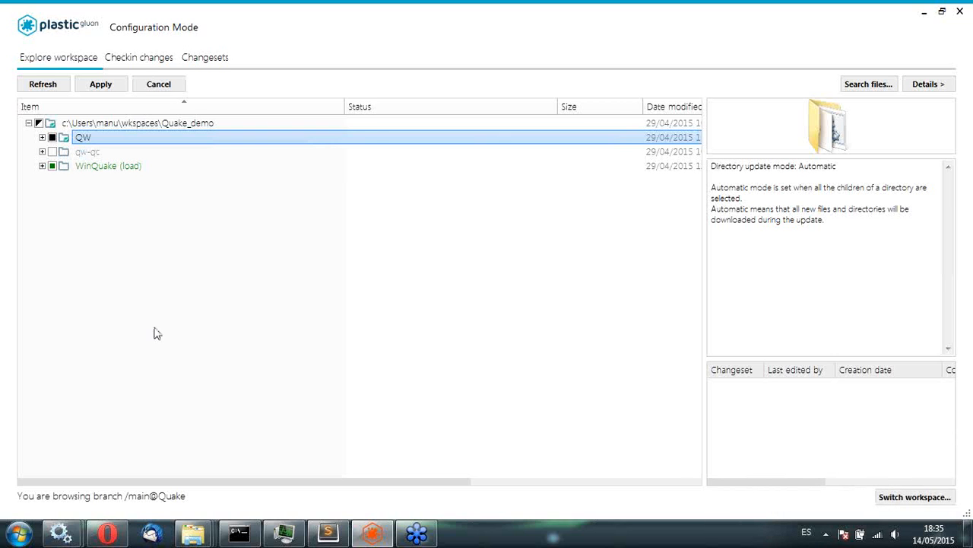
click(107, 85)
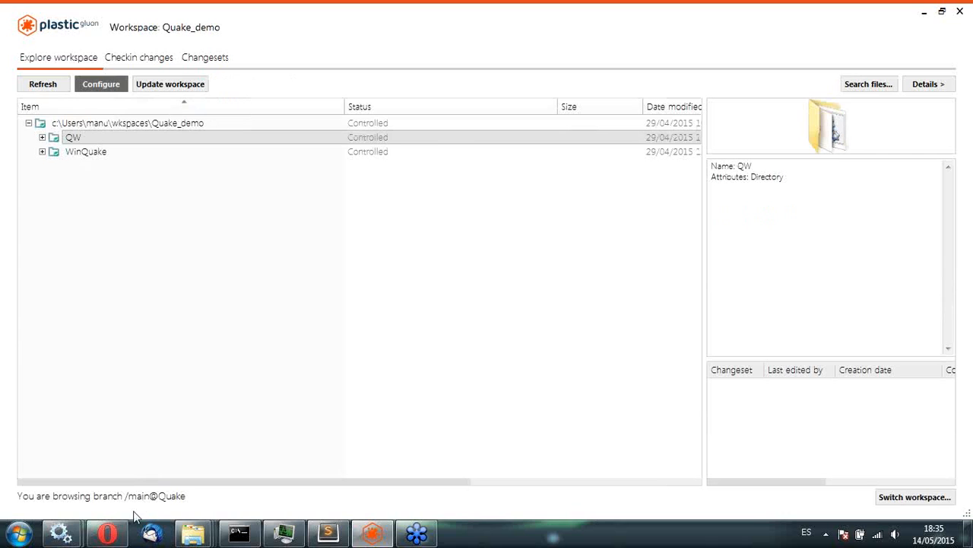
- Close the Opera browser window running in the background
right_click(108, 523)
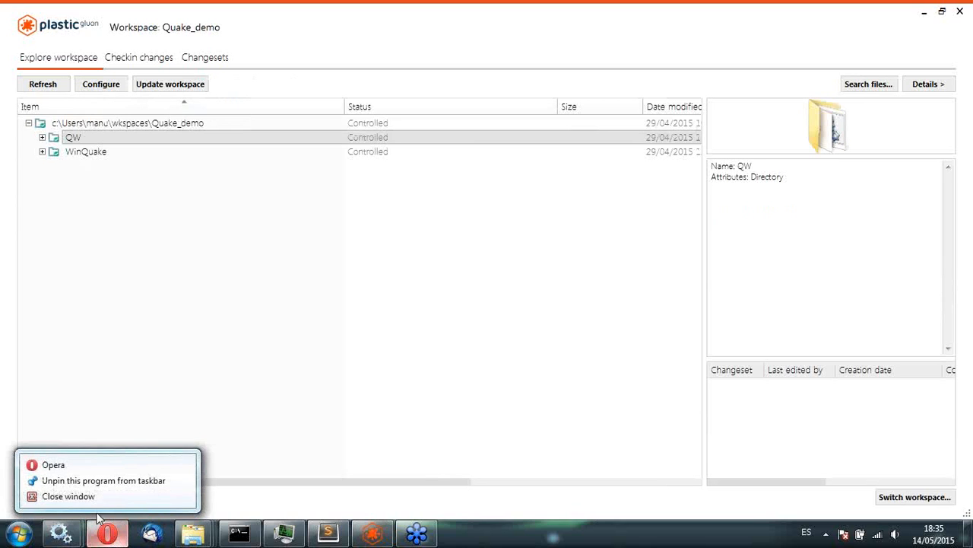
click(78, 497)
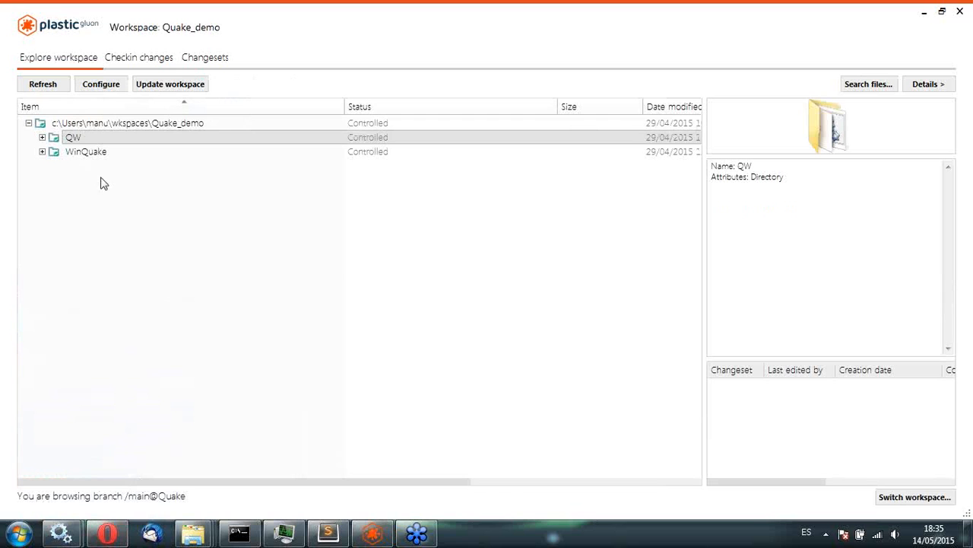
click(98, 153)
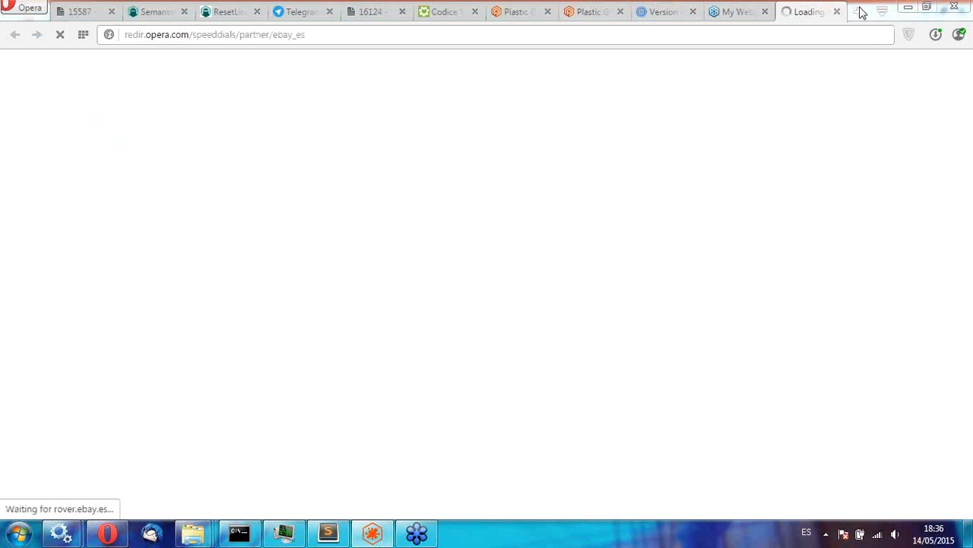
click(907, 9)
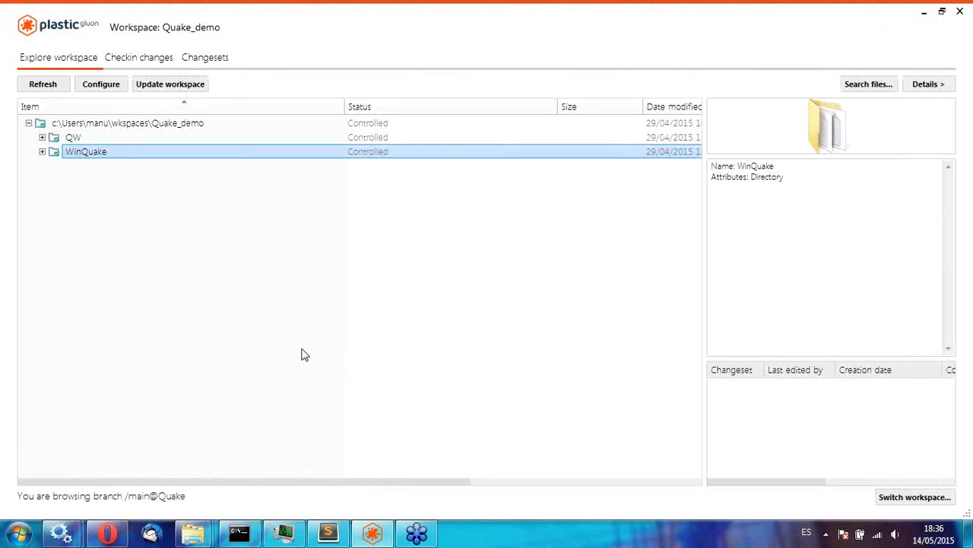
right_click(116, 538)
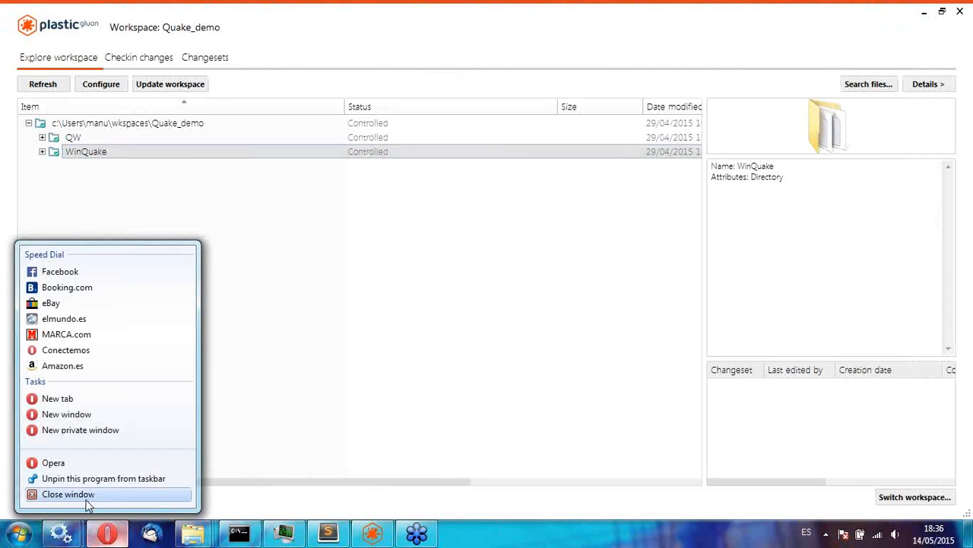
click(83, 495)
click(508, 311)
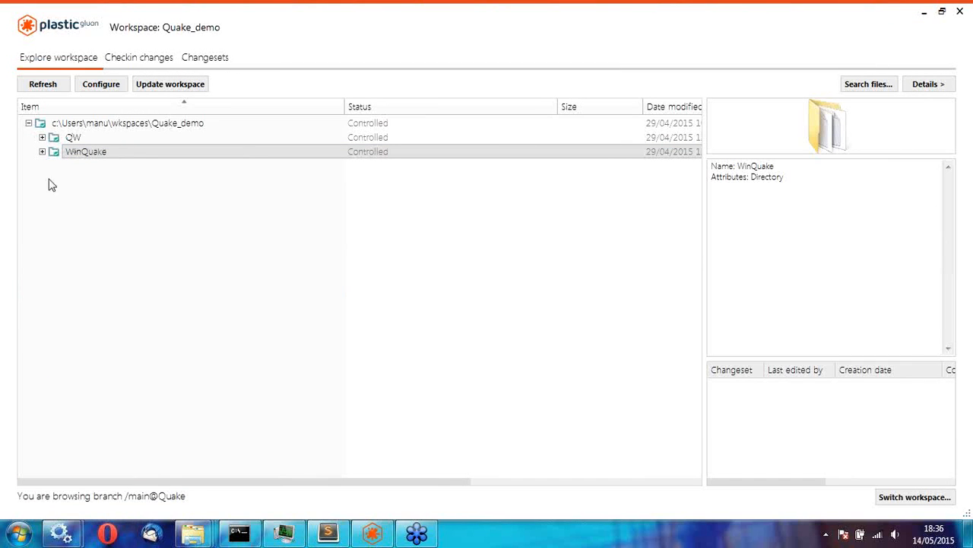
- Look into the WinQuake and QW folders, and check out the adivtab.h file in WinQuake
click(42, 152)
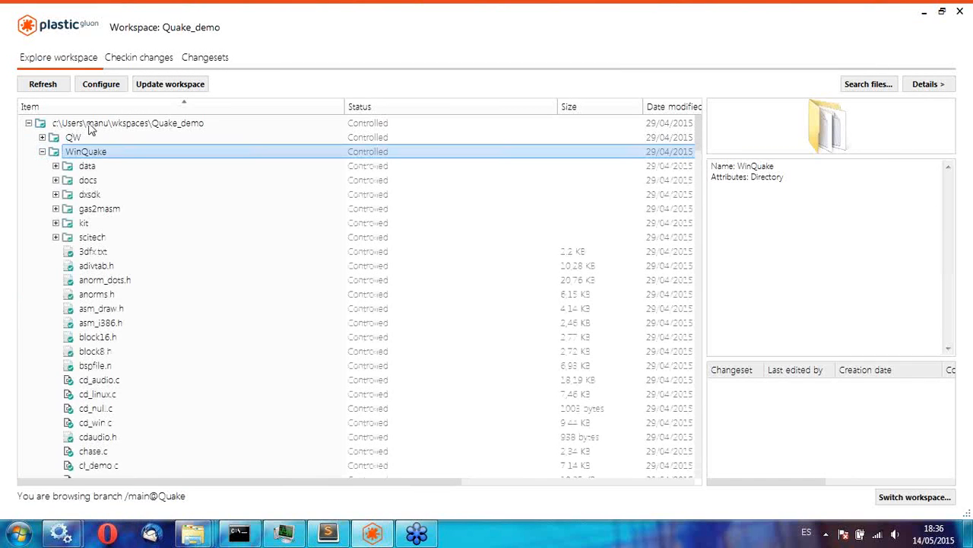
click(42, 138)
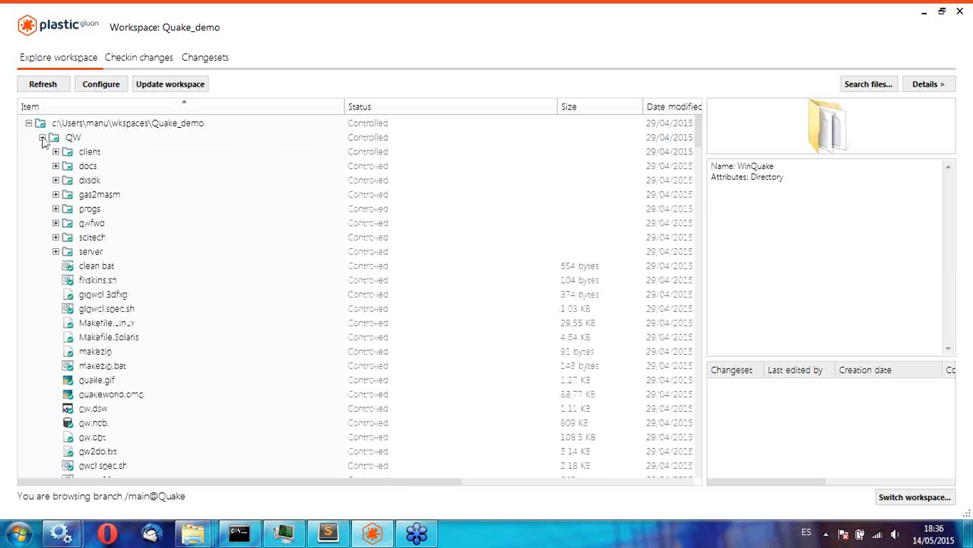
click(42, 139)
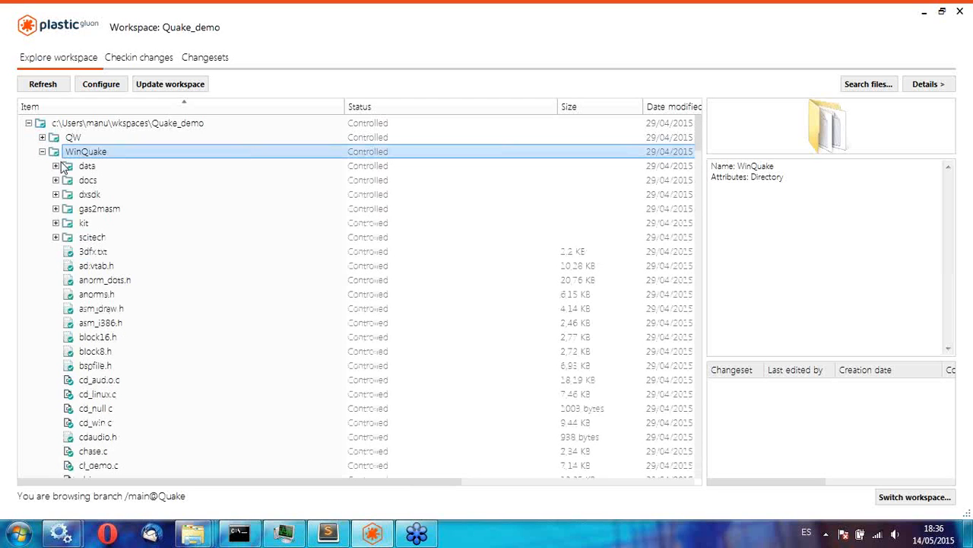
click(98, 268)
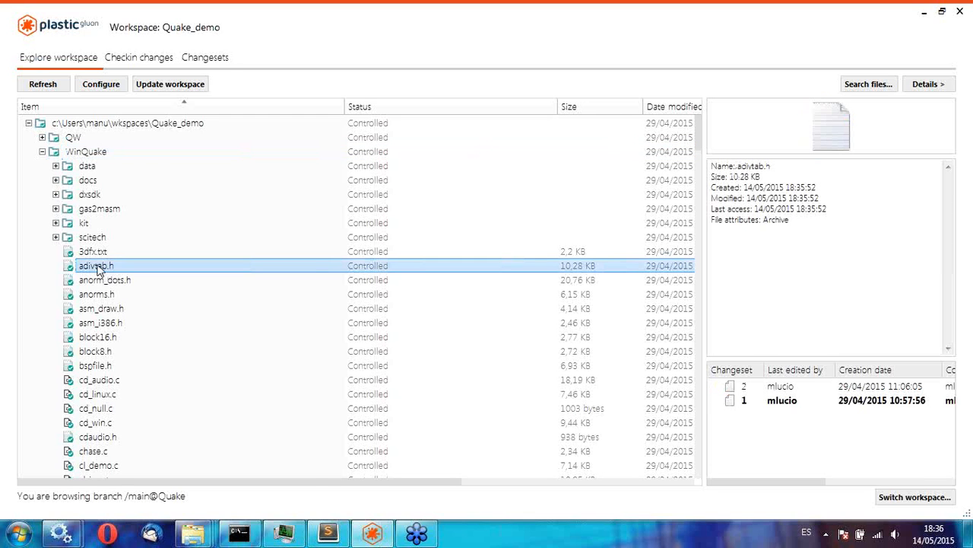
right_click(96, 267)
click(126, 266)
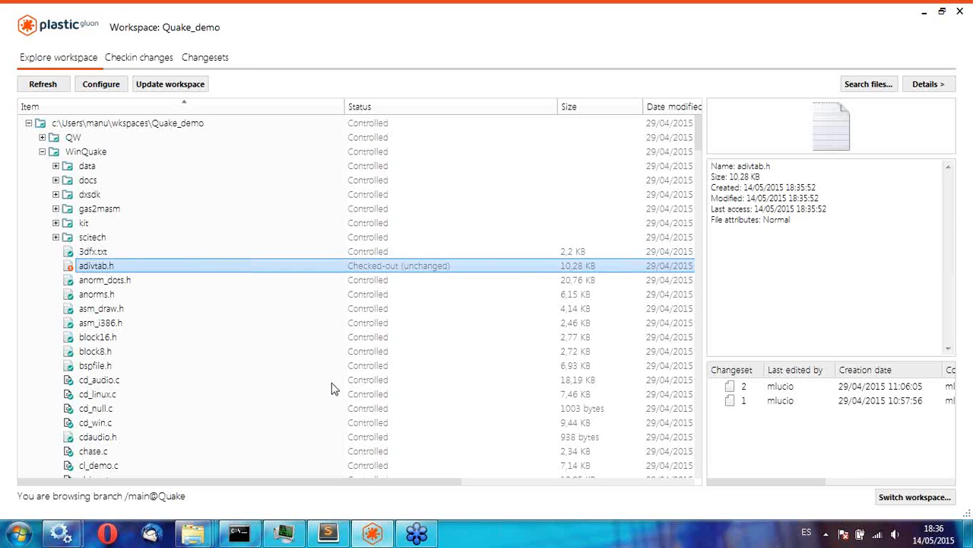
- Open the checked-out adivtab.h file in Sublime Text and maximize the editor window
click(373, 296)
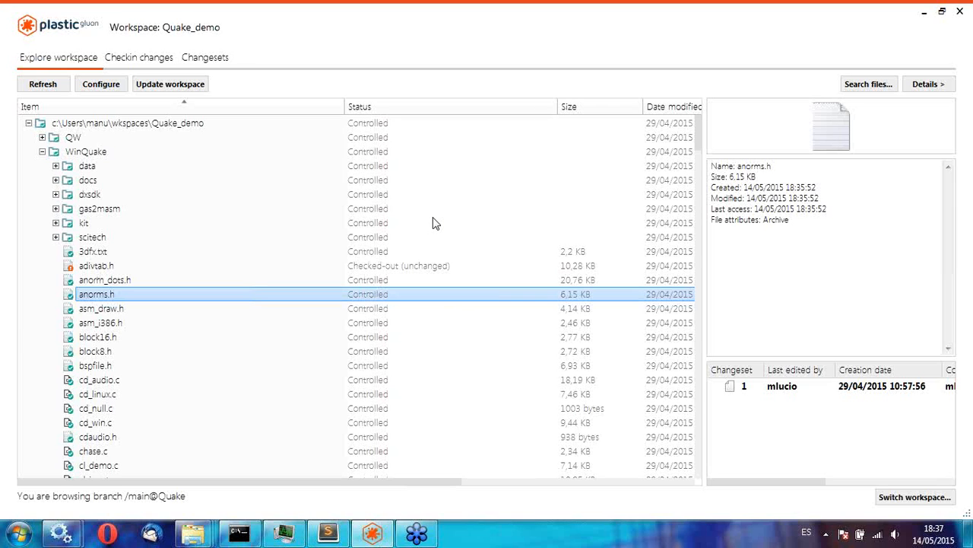
click(99, 267)
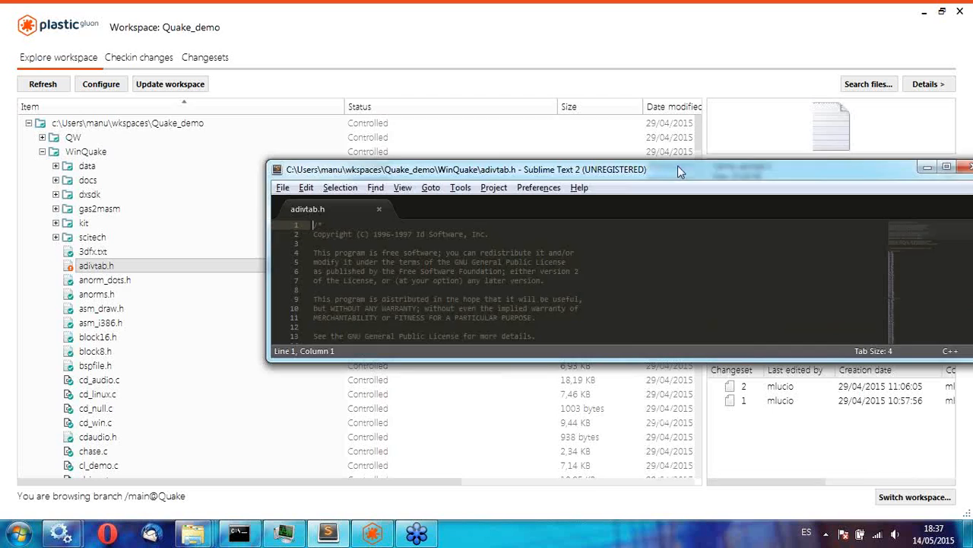
drag(678, 165, 531, 118)
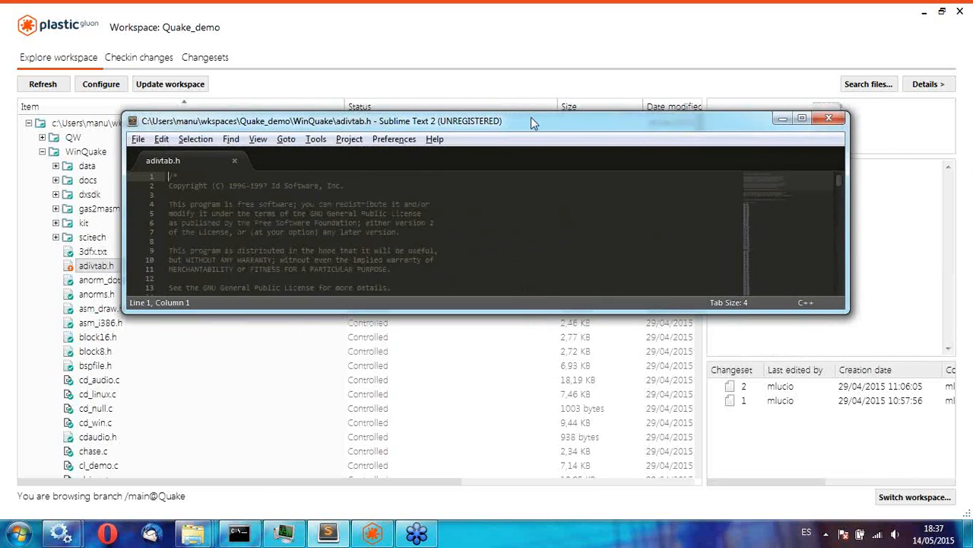
double_click(531, 117)
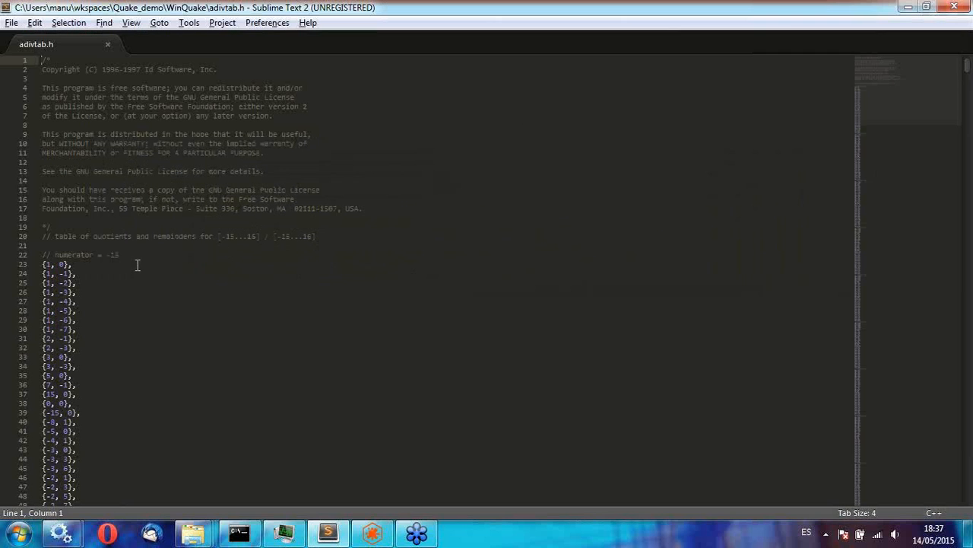
- Delete the comment line "// numerator = -15" above the first table entries in adivtab.h
drag(128, 256, 11, 259)
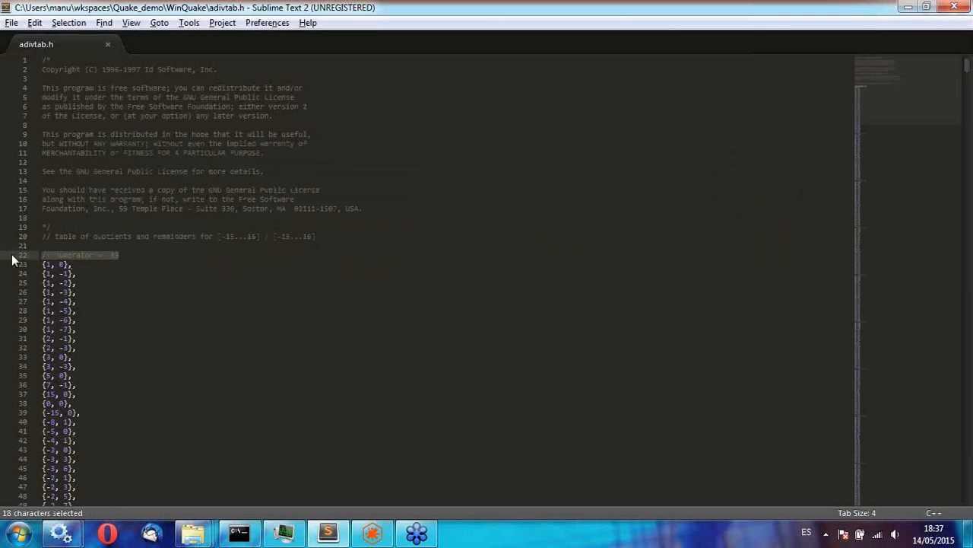
key(BackSpace)
key(BackSpace)
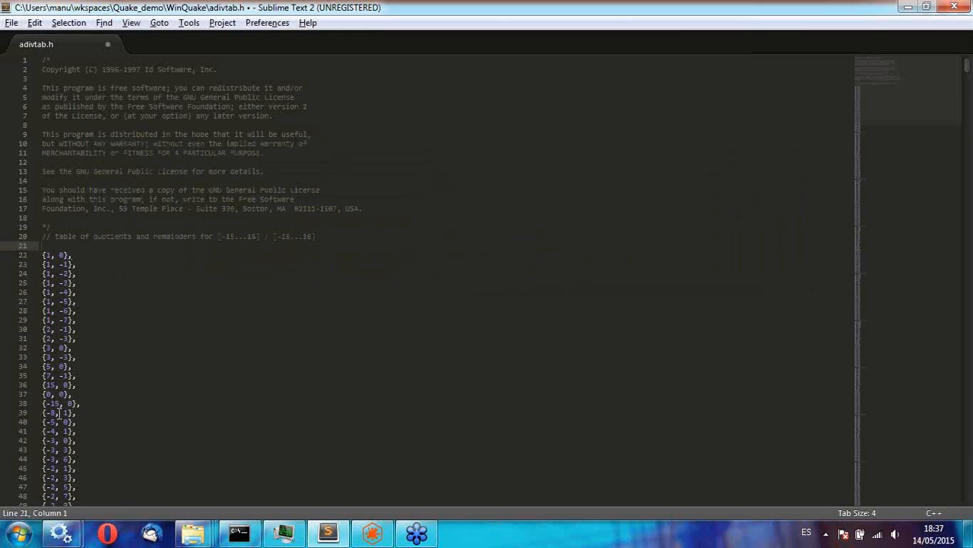
- Change the entry on line 38 to {-25, 0}, save adivtab.h, and close the editor
click(61, 403)
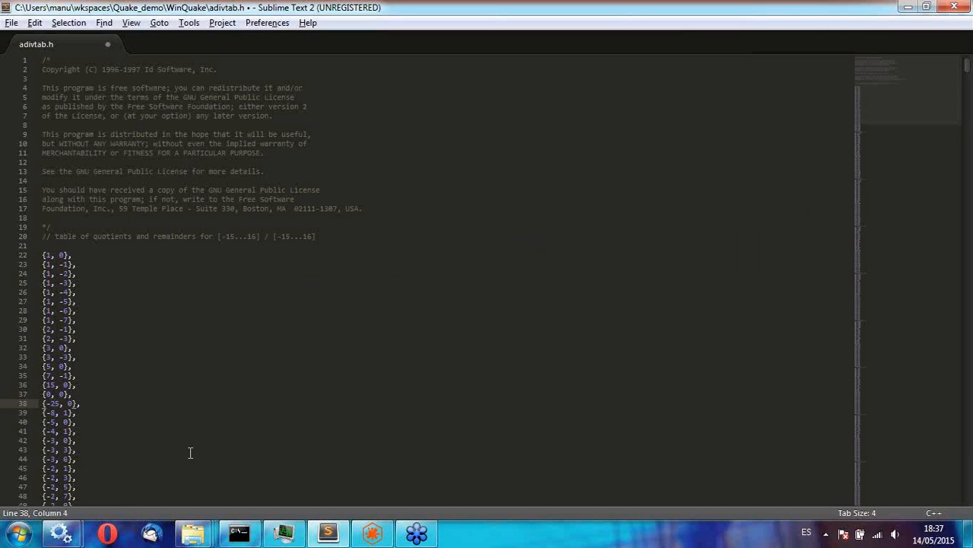
key(ctrl+s)
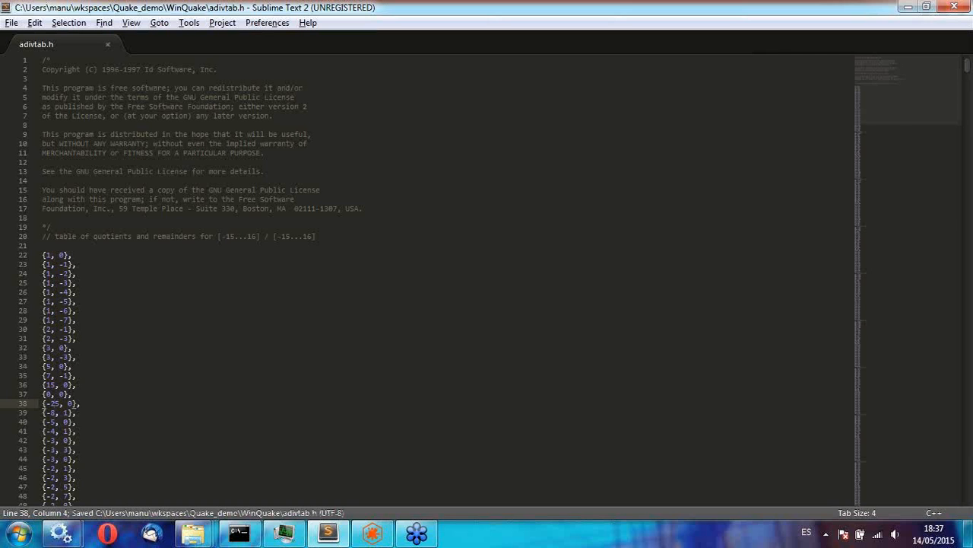
click(954, 7)
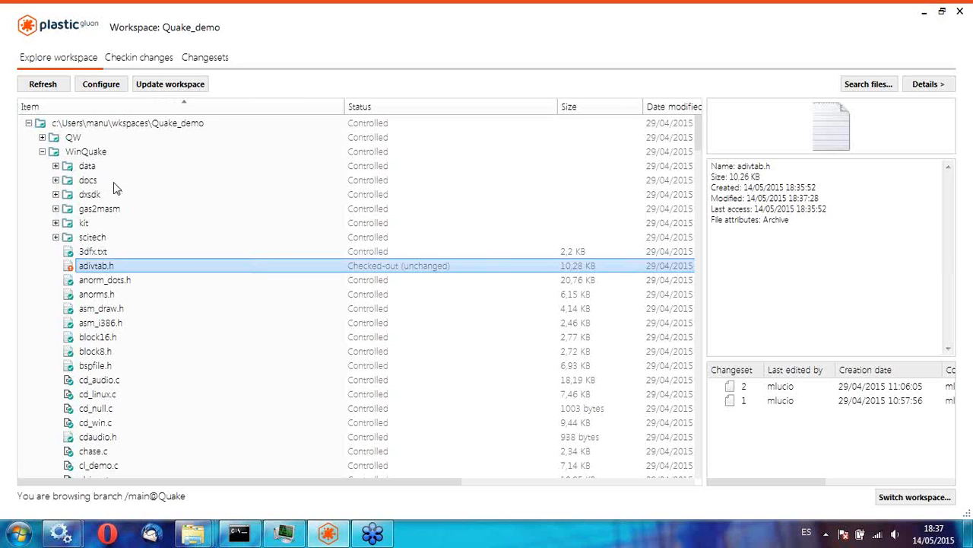
- Review the workspace's pending changes and examine the checkin view options without changing them
click(133, 61)
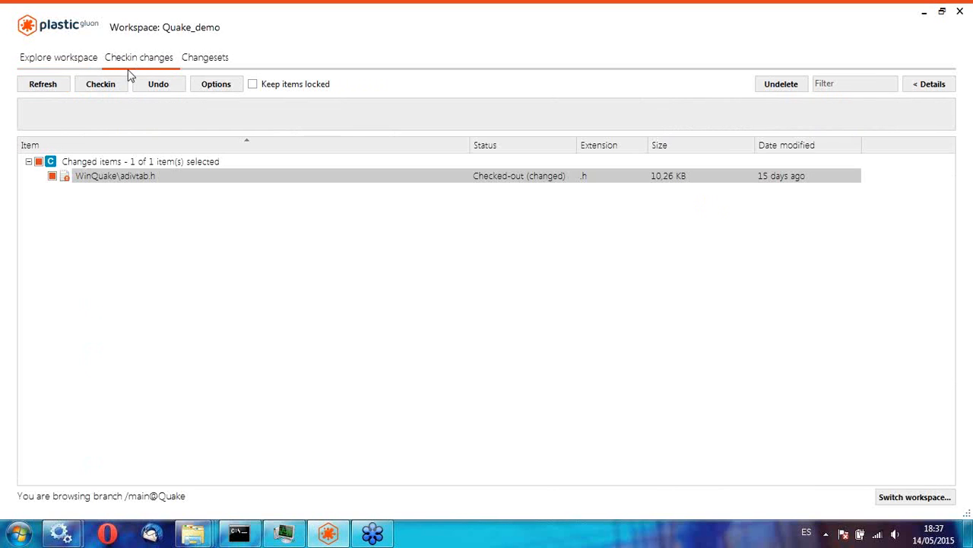
click(215, 89)
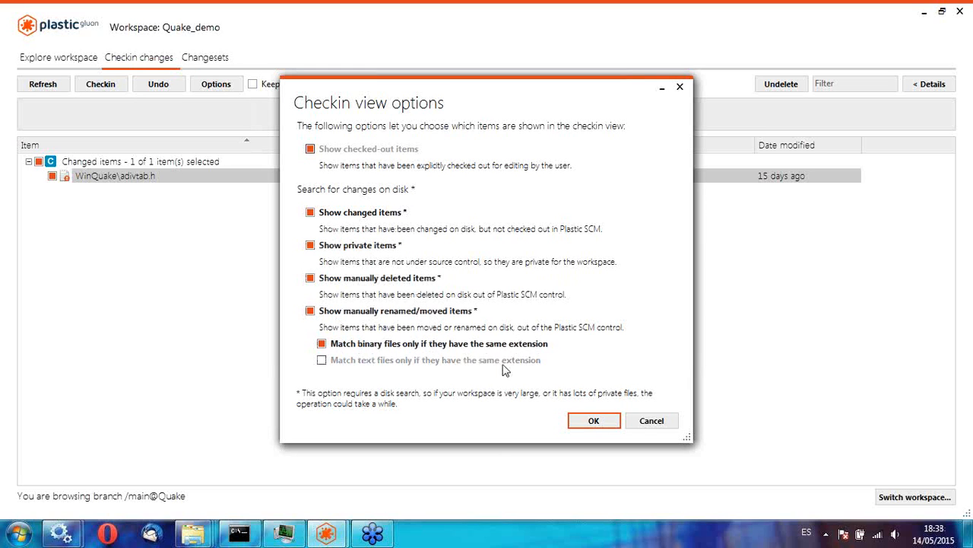
click(637, 424)
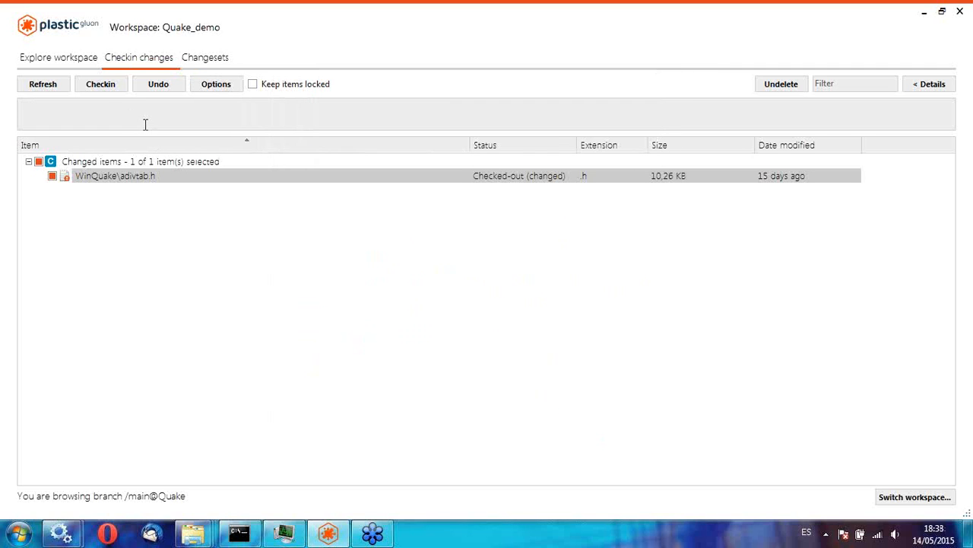
- Try to check in the adivtab.h change without a comment, and enter "Small change" as the checkin comment
click(104, 88)
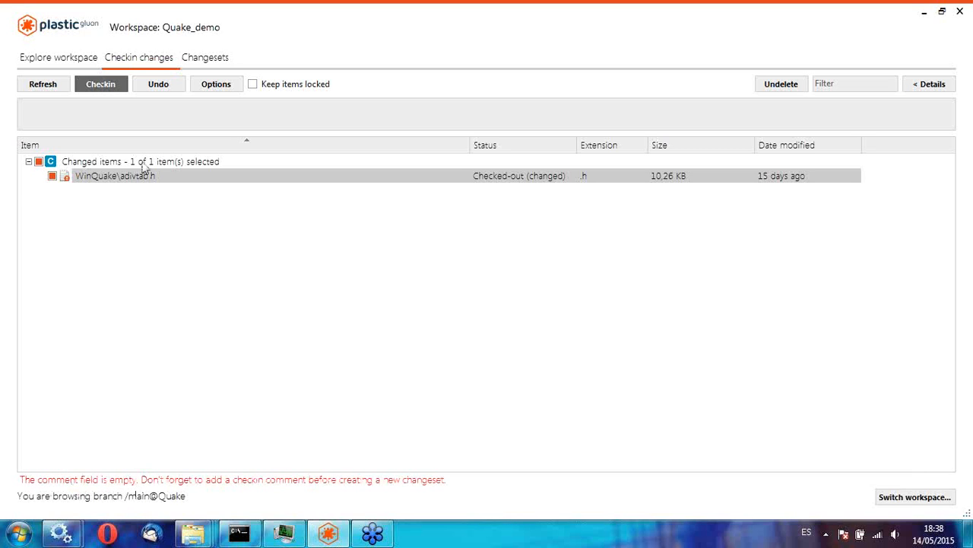
click(93, 109)
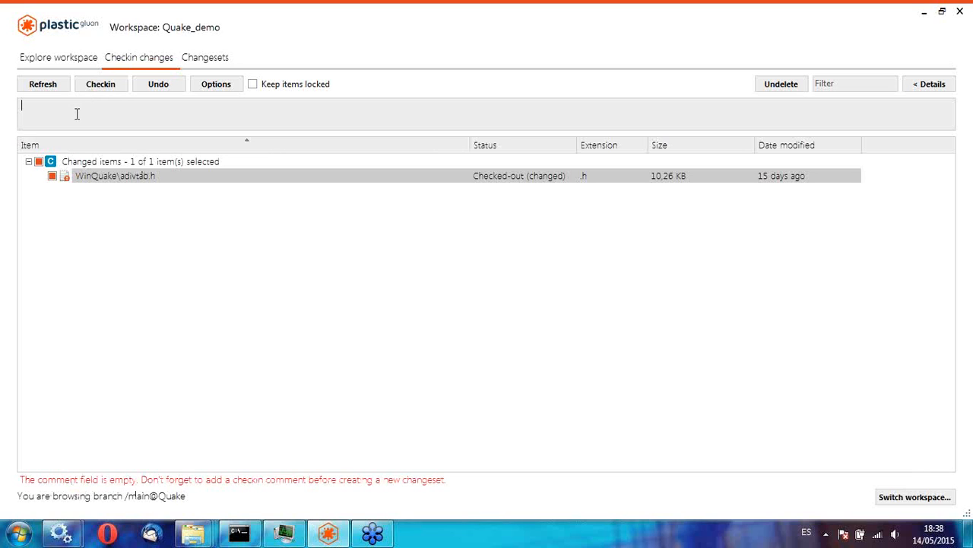
text(Small change)
click(210, 164)
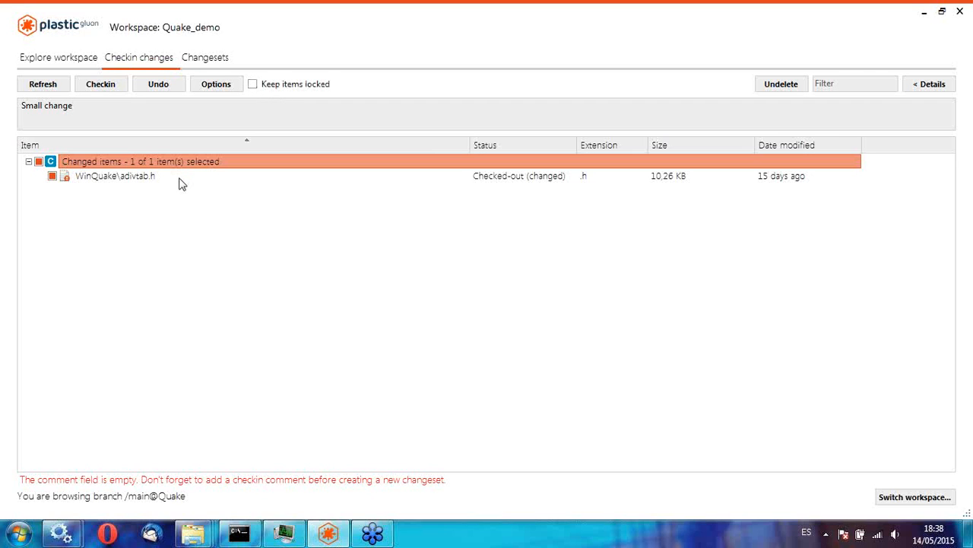
- Check in the adivtab.h change with the comment "Small change", leaving Keep items locked off
click(127, 179)
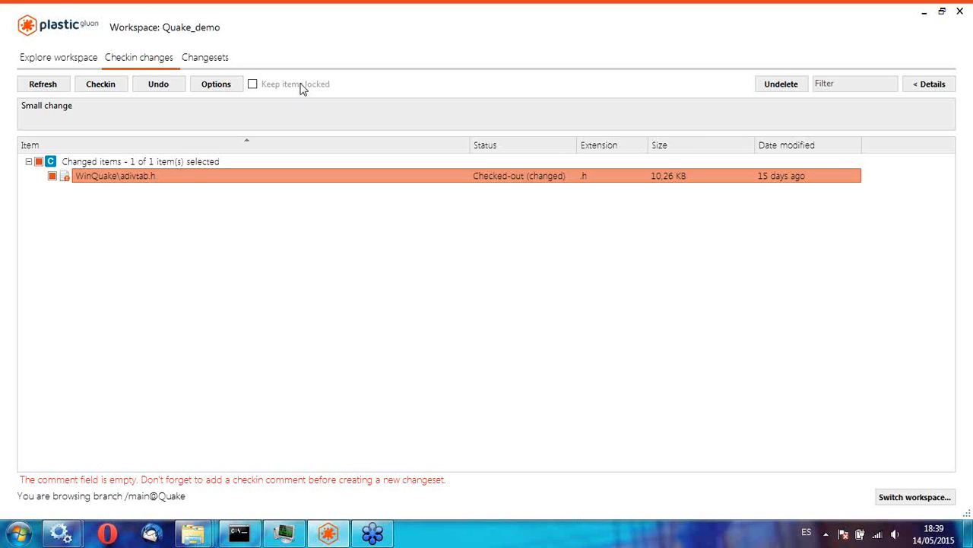
click(116, 115)
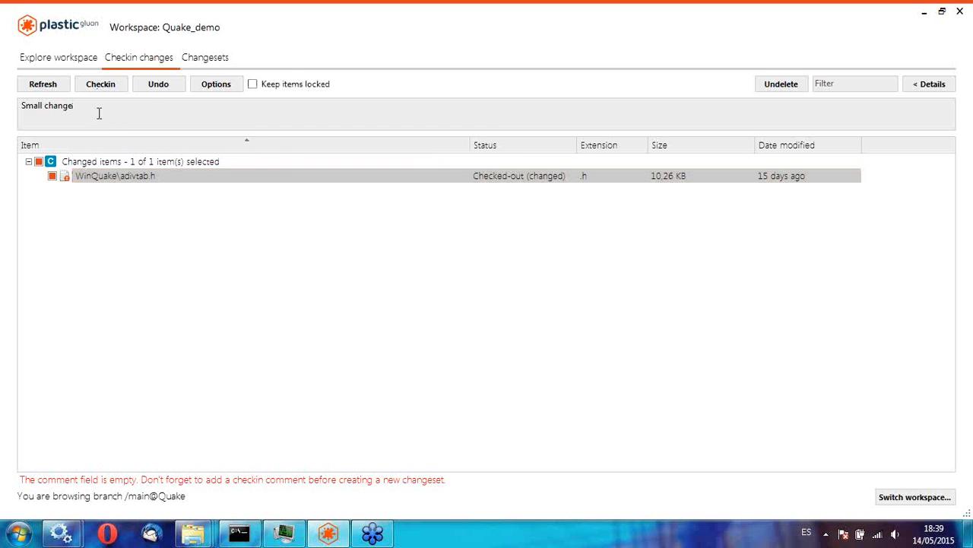
click(101, 84)
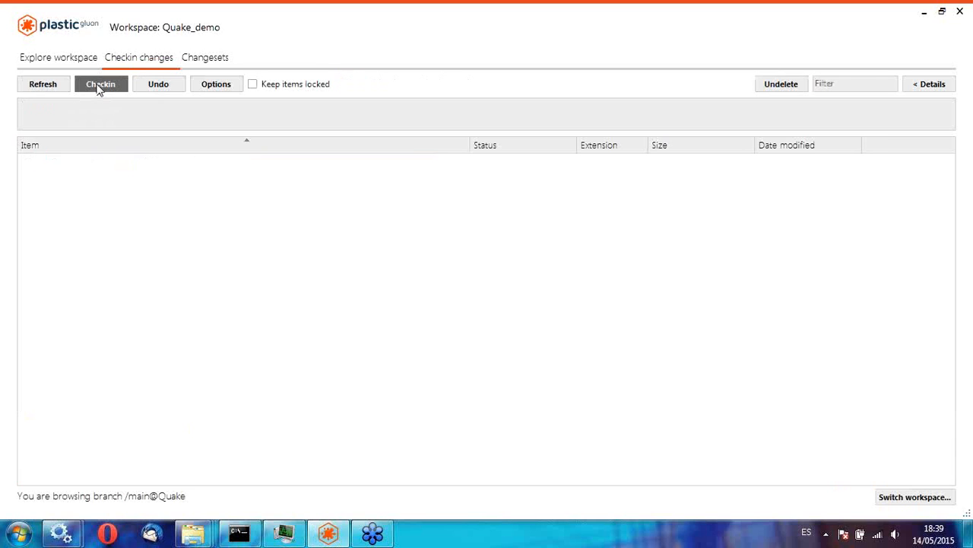
- Return to the workspace tree and view the revision history of adivtab.h, including its changeset 19 revision
click(69, 61)
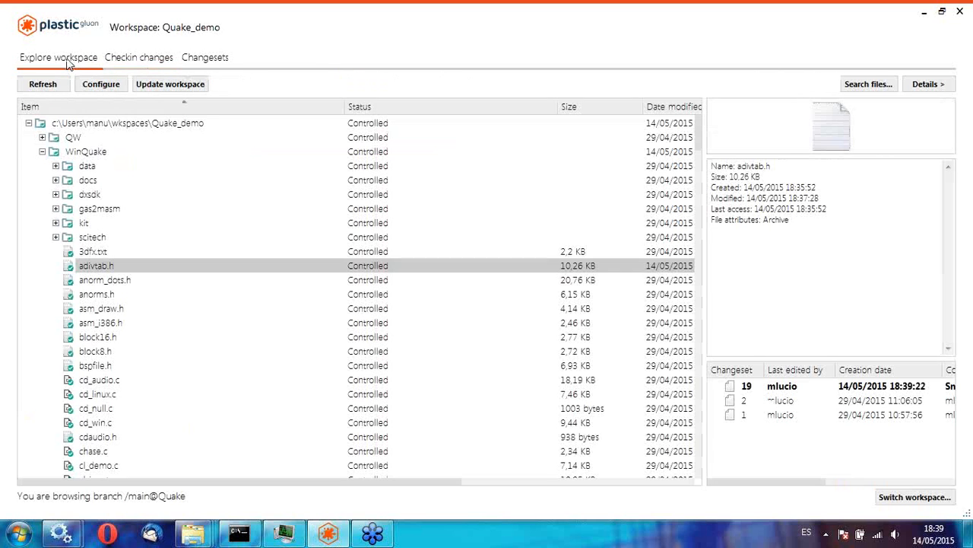
click(139, 268)
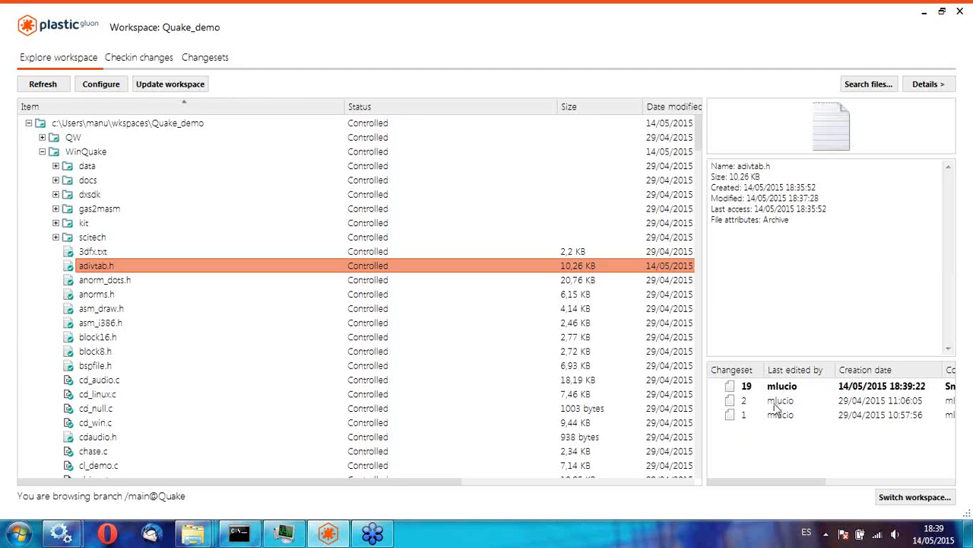
click(776, 402)
click(753, 389)
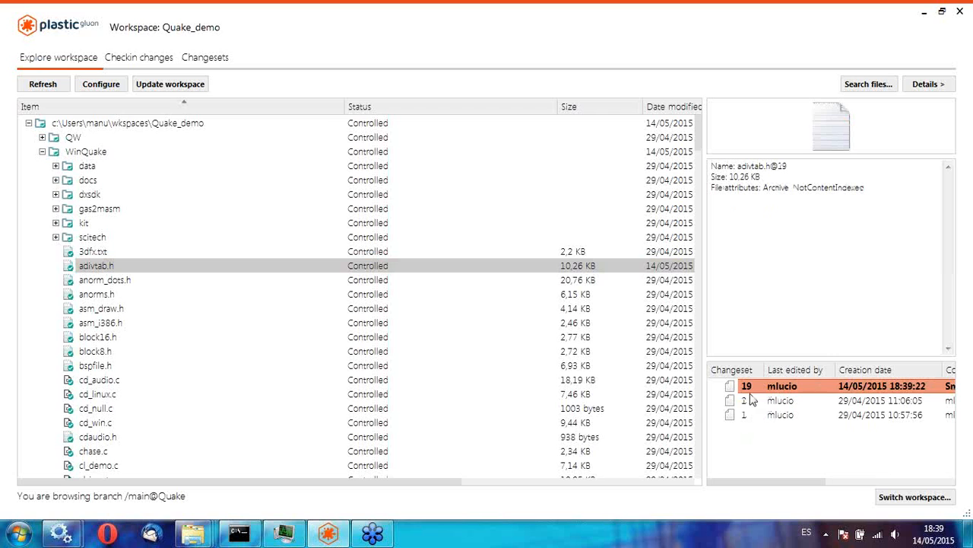
- Compare the changeset 2 revision of adivtab.h with its previous revision, and close the comparison
click(749, 401)
right_click(749, 401)
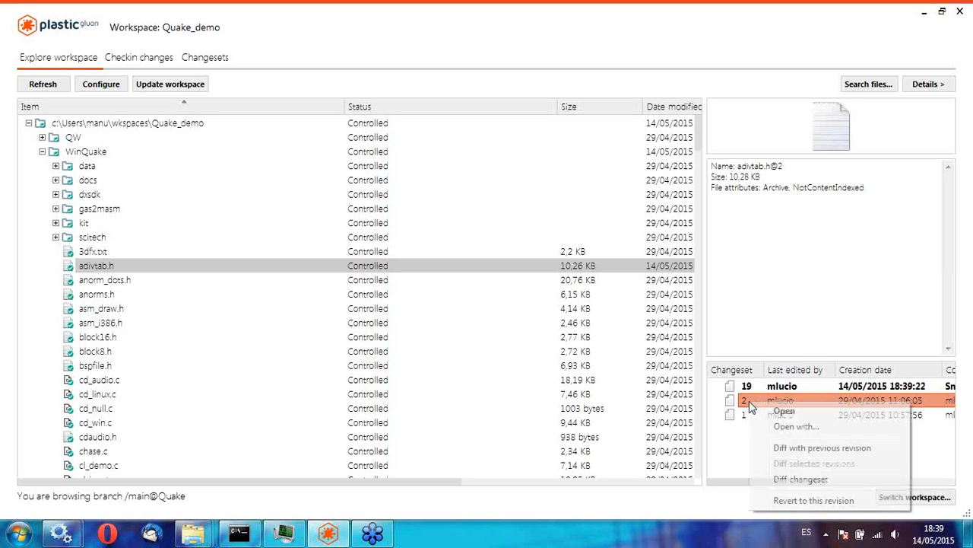
click(833, 449)
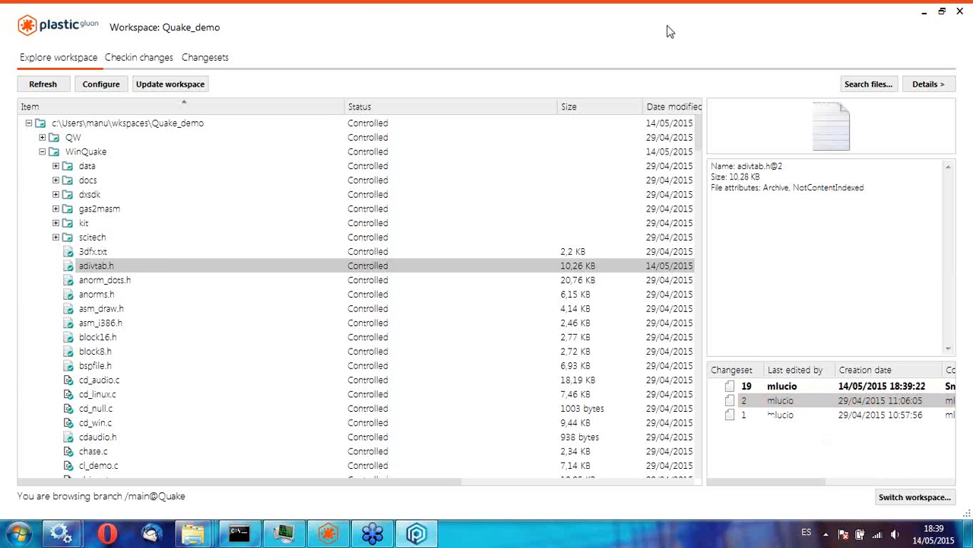
drag(972, 217, 656, 121)
double_click(657, 121)
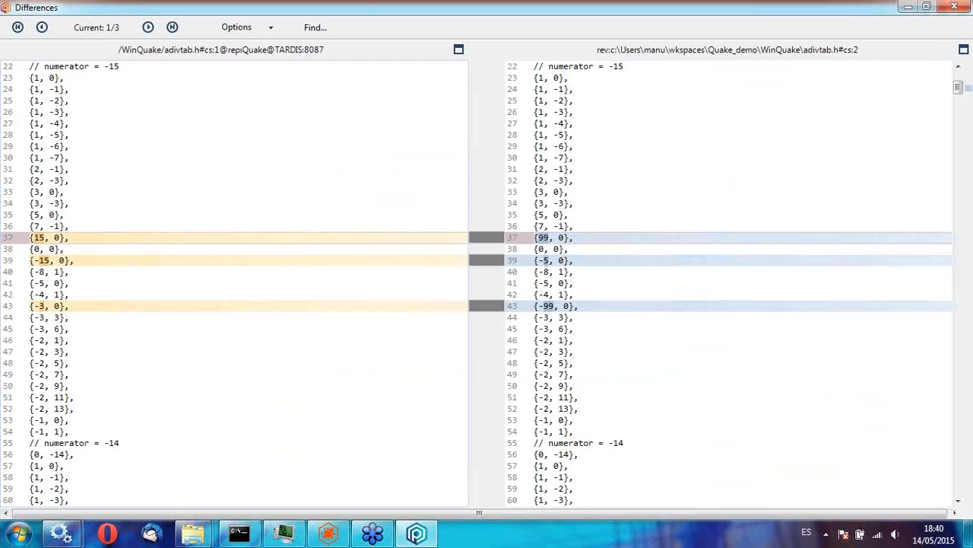
click(955, 7)
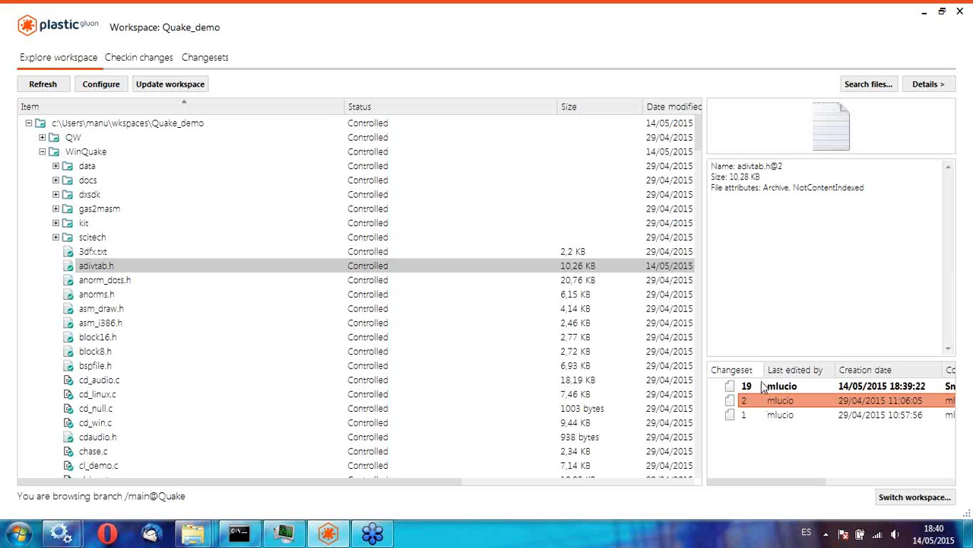
- Widen the Changeset column in the file history slightly and examine the actions available for the changeset 2 revision
drag(762, 370, 768, 371)
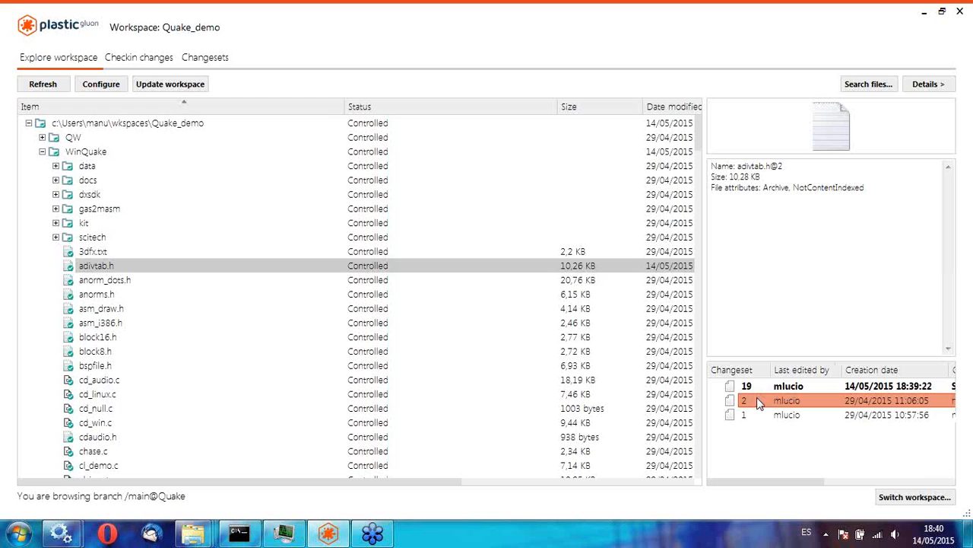
right_click(757, 403)
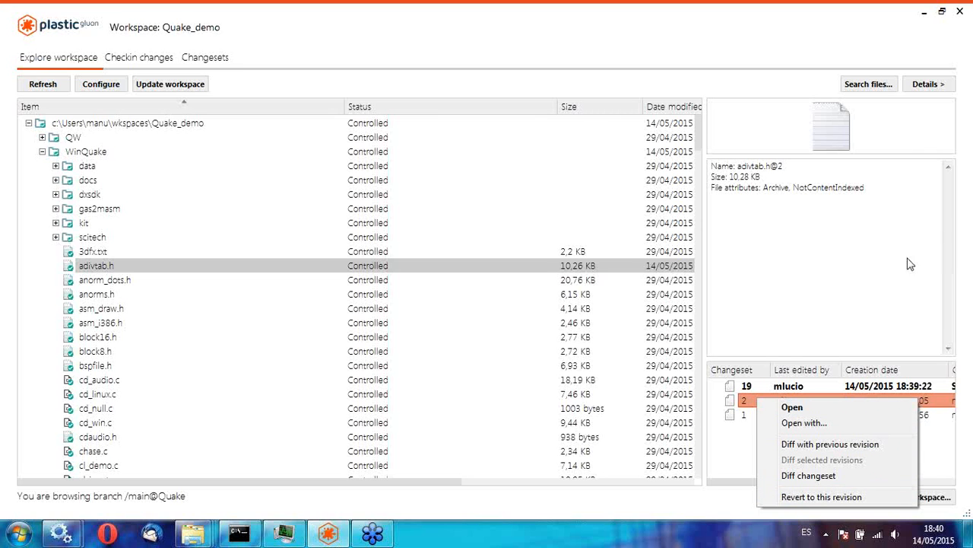
click(964, 229)
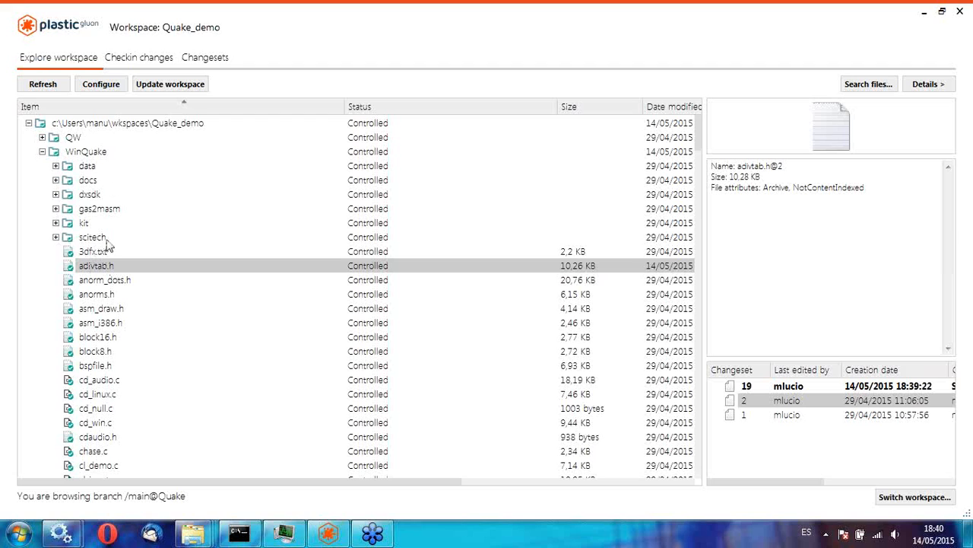
- Review the details and revision history of adivtab.h, 3dfx.txt and anorms.h, and update the workspace
click(64, 77)
click(127, 264)
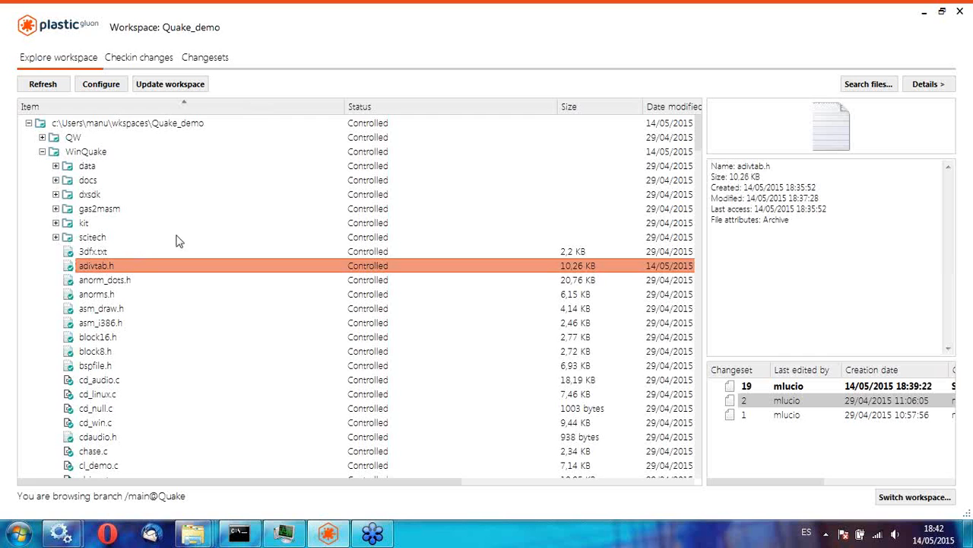
click(138, 227)
click(138, 251)
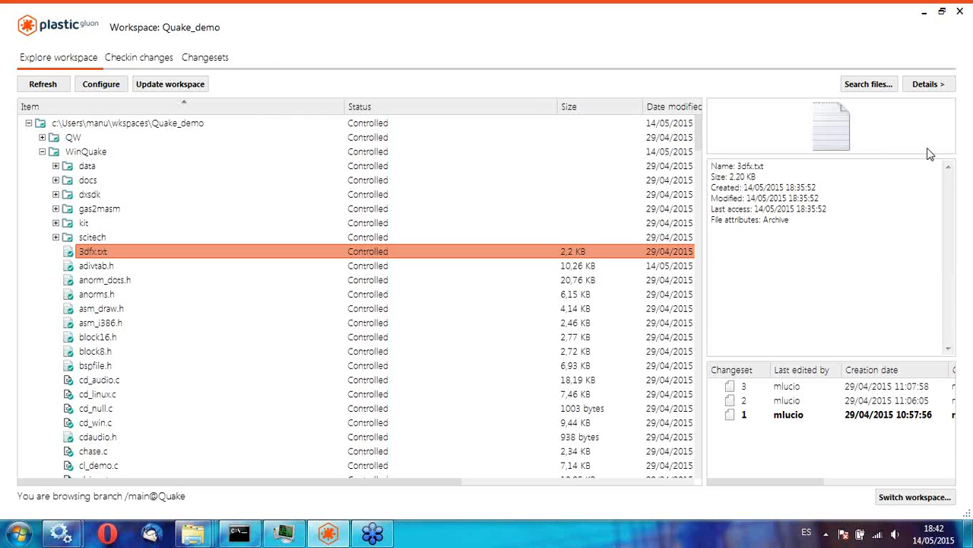
click(929, 154)
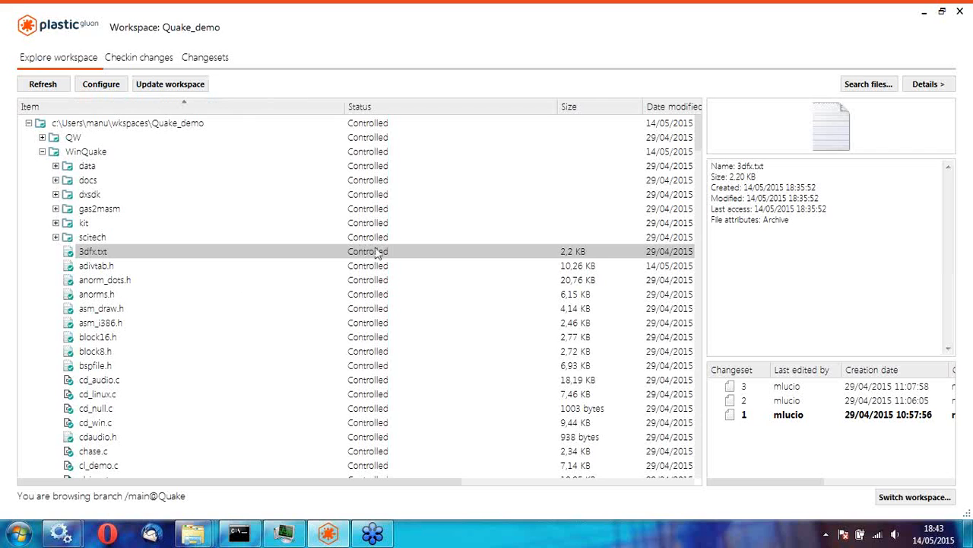
click(125, 296)
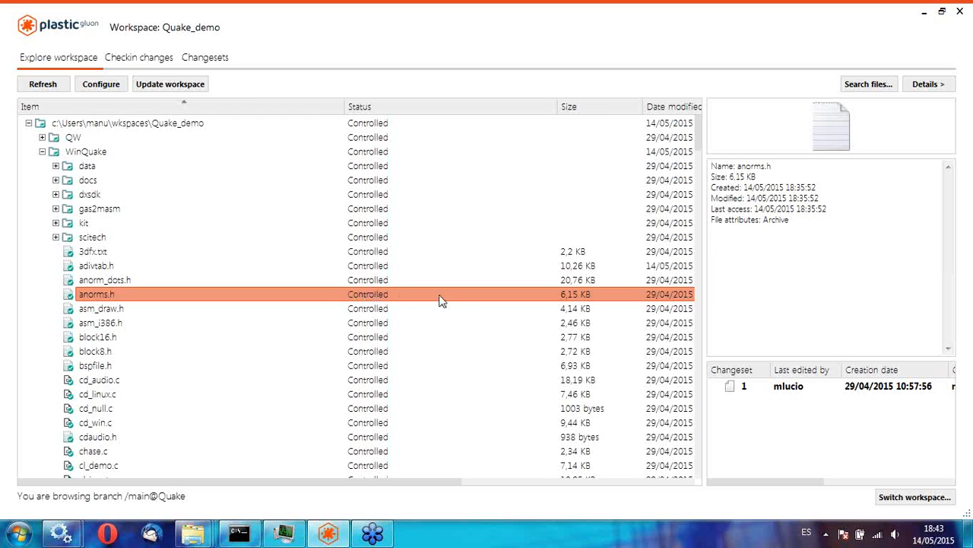
click(167, 89)
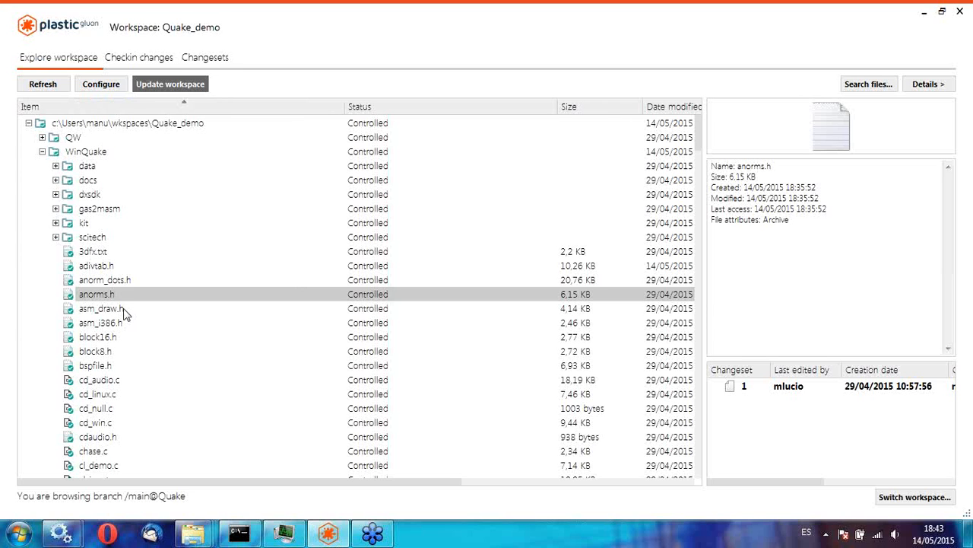
- Browse the repository's changeset list, examining changesets 19, 14, 13 and 11
click(212, 61)
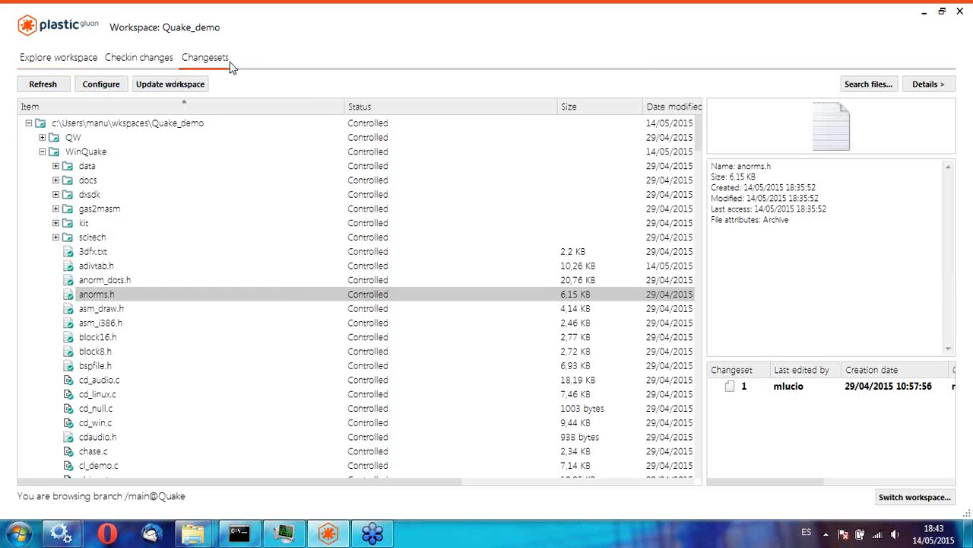
click(225, 66)
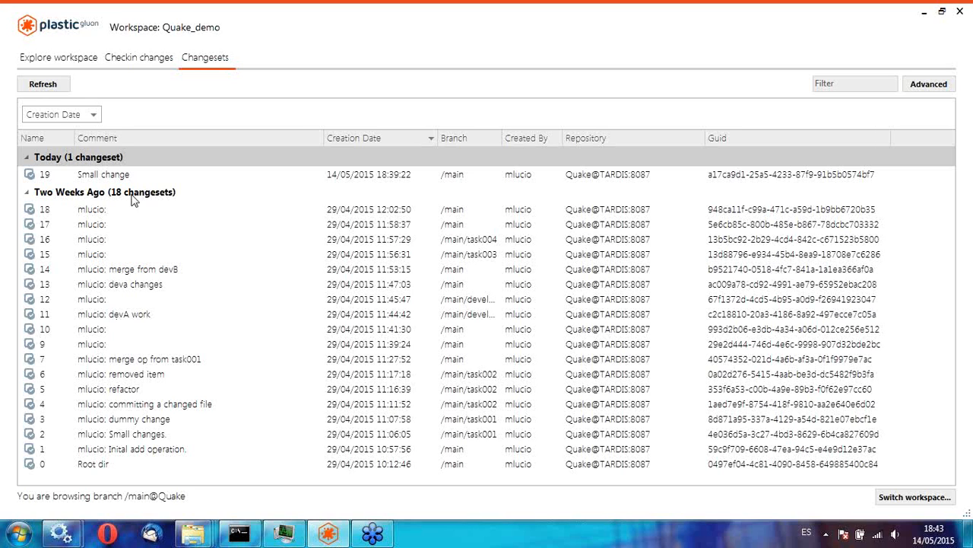
click(119, 180)
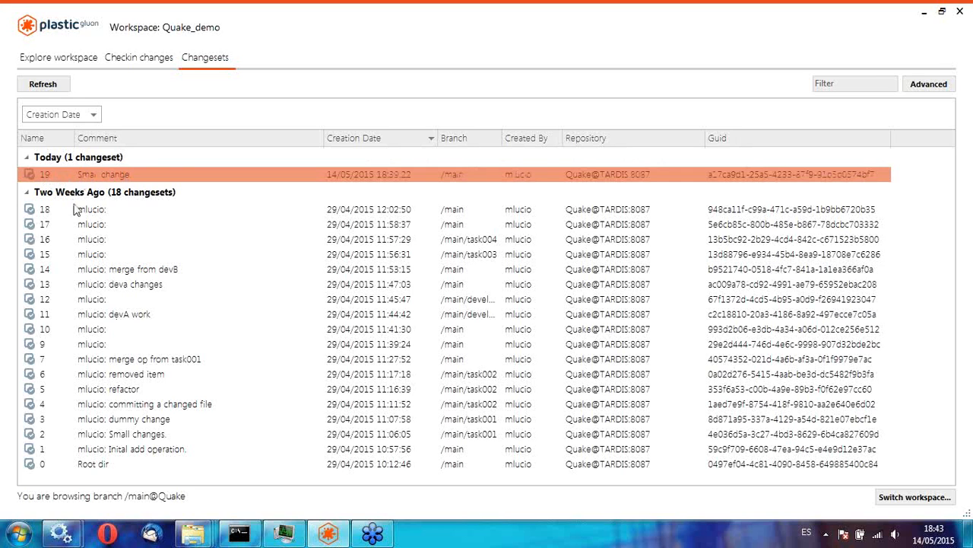
click(113, 270)
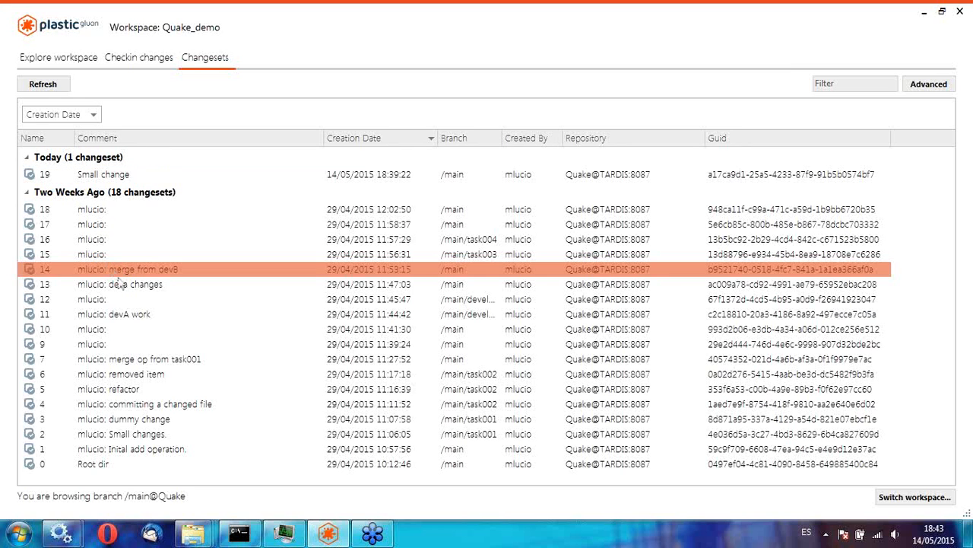
click(119, 283)
click(126, 312)
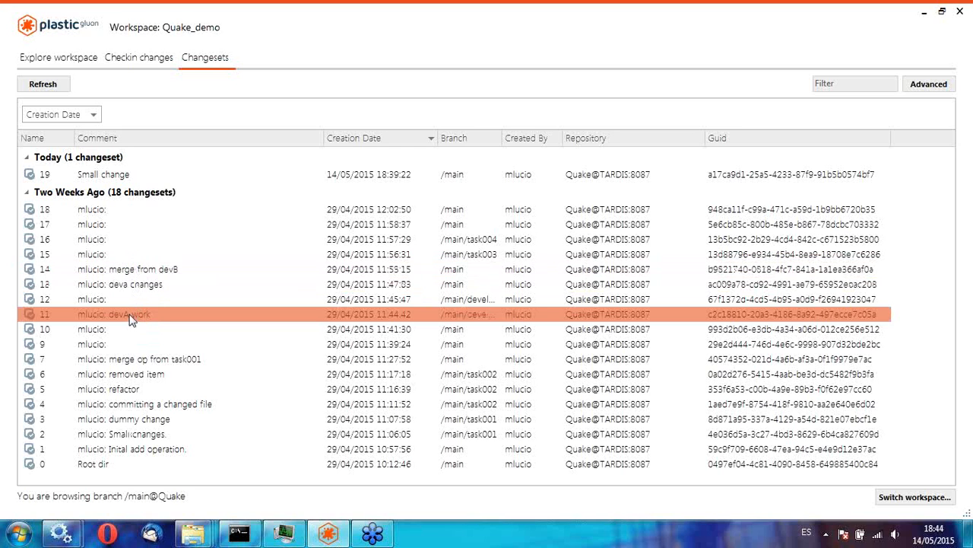
- Compare changeset 19 with its previous content, review the differences in adivtab.h, and close the comparison
right_click(113, 214)
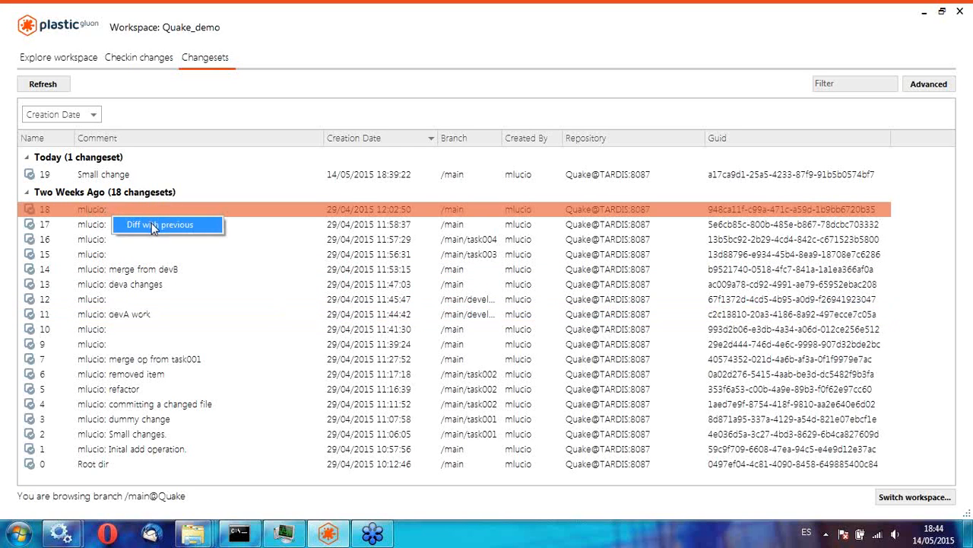
right_click(123, 175)
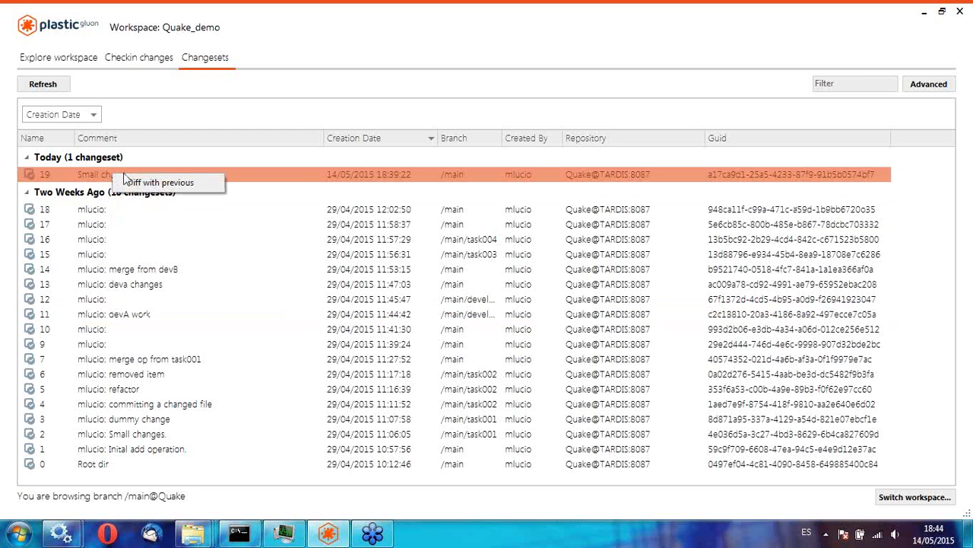
click(135, 185)
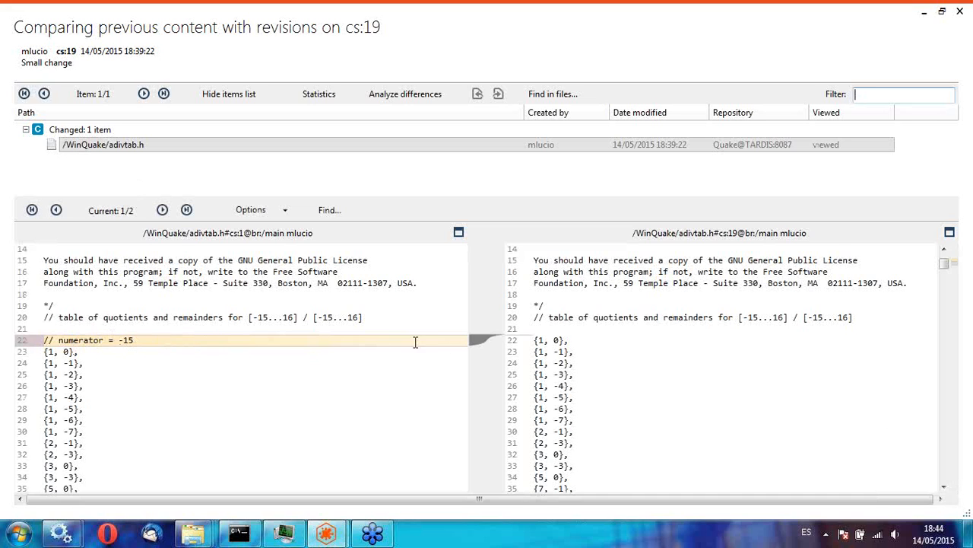
click(944, 488)
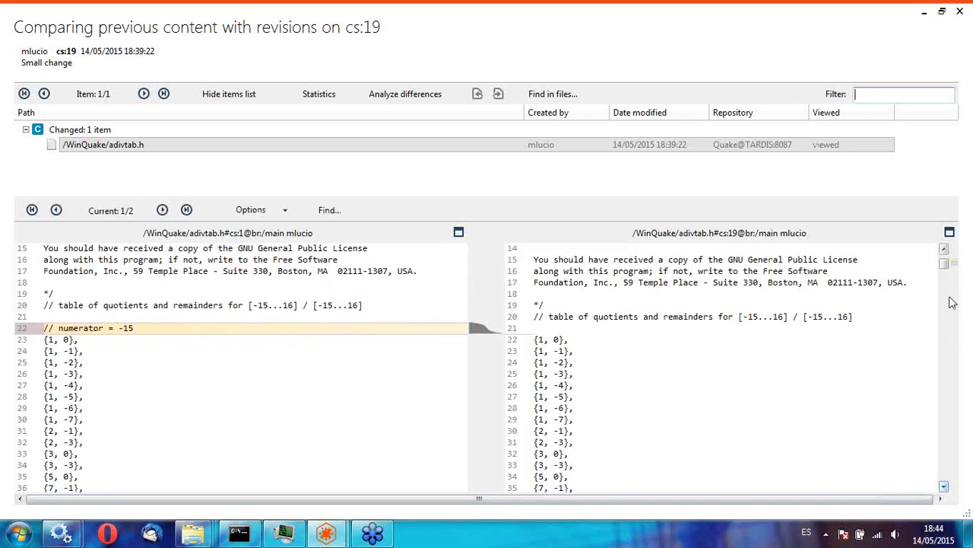
scroll(947, 274, down, 6)
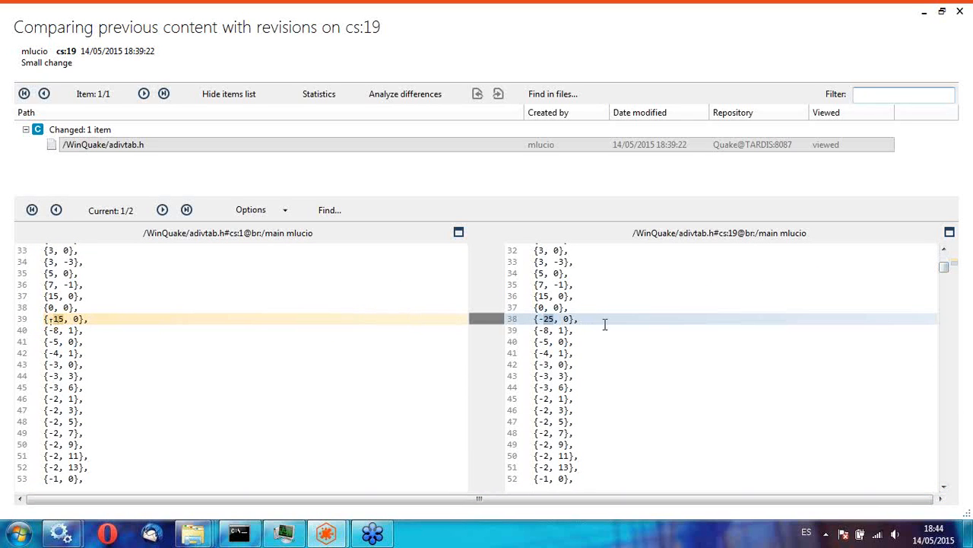
click(959, 11)
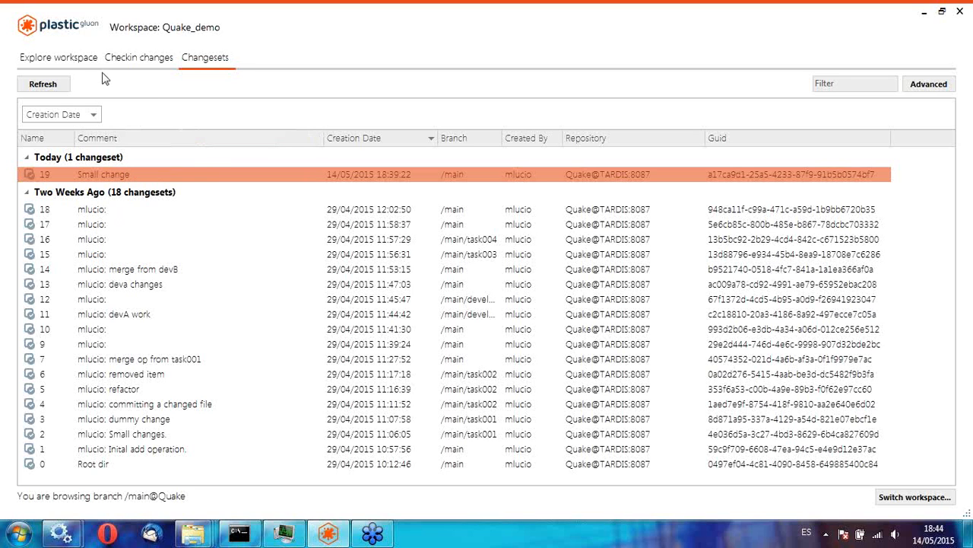
- Return to the workspace tree, collapse the WinQuake folder, and mark it for unloading in the workspace configuration
click(61, 58)
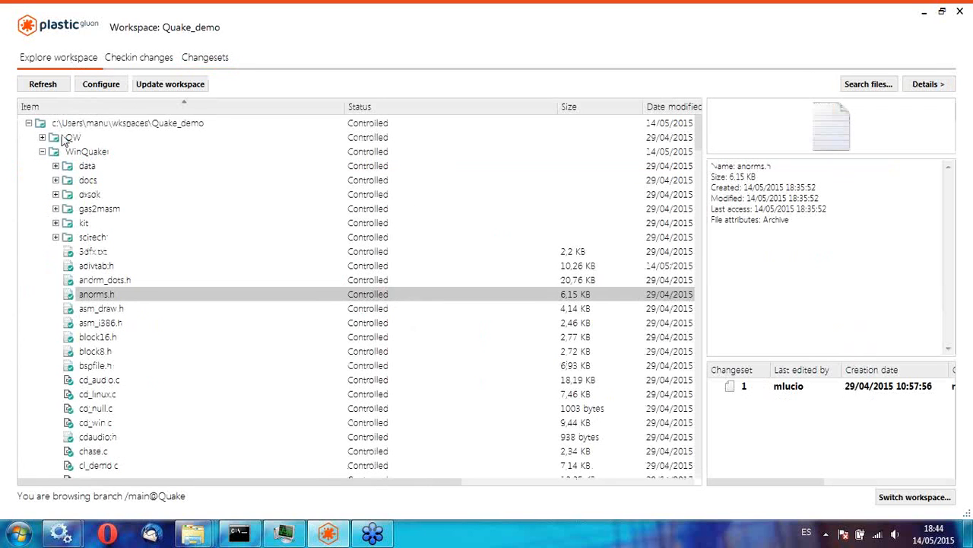
click(42, 152)
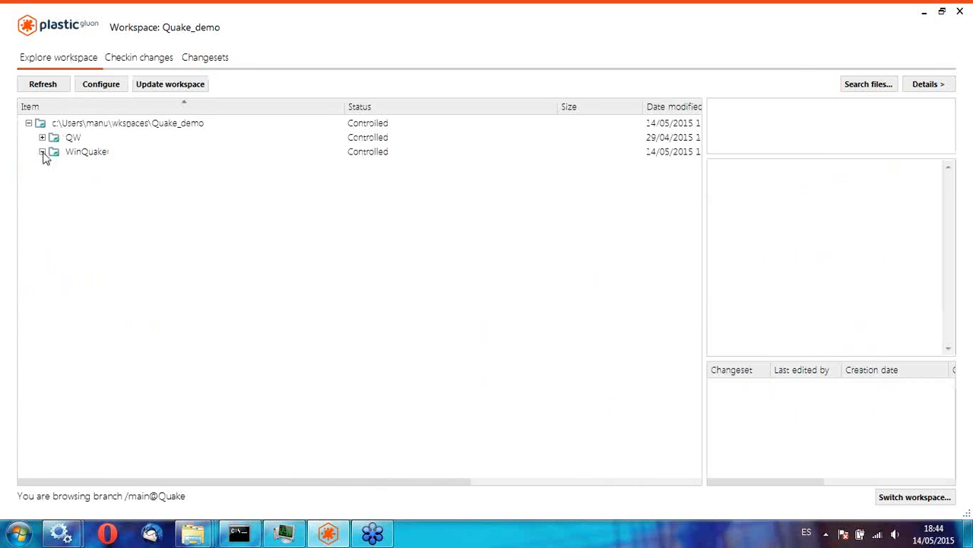
click(99, 157)
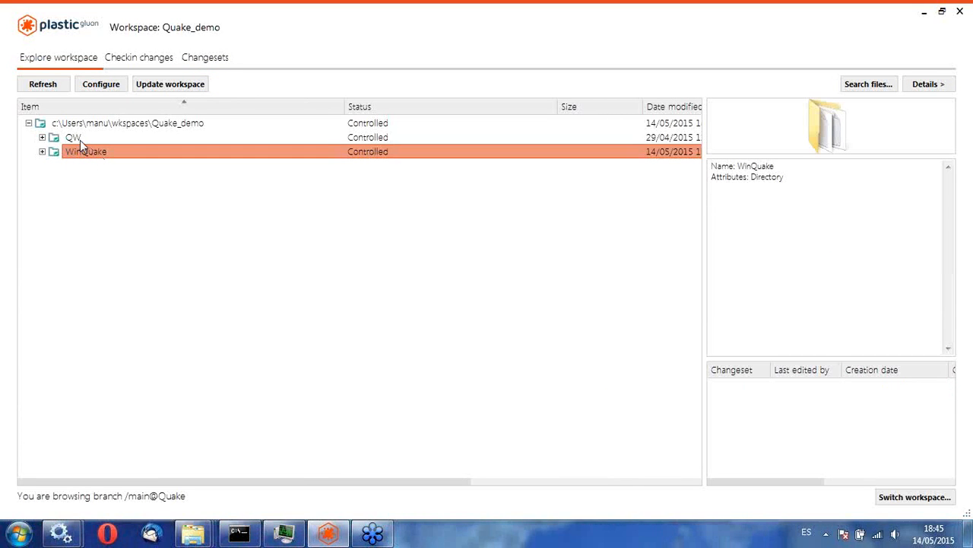
click(80, 140)
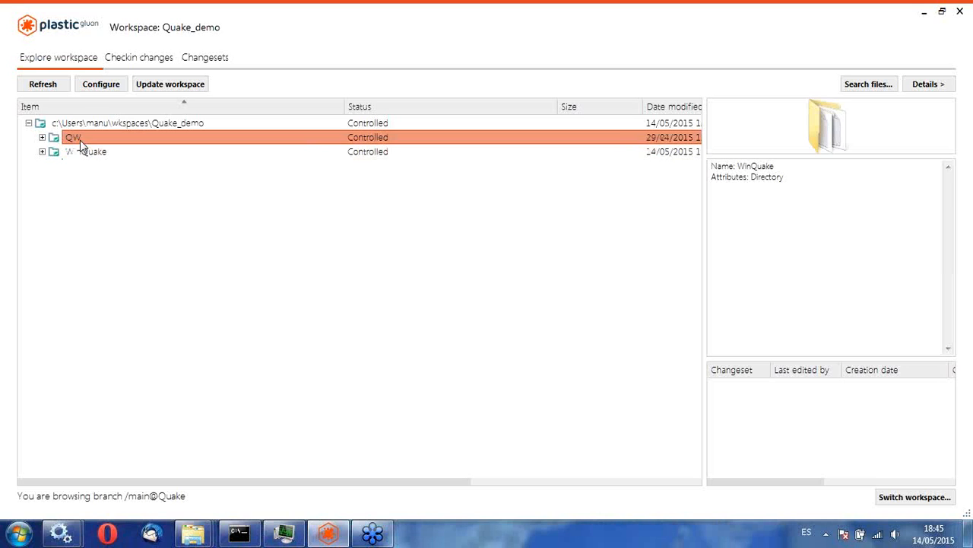
click(101, 85)
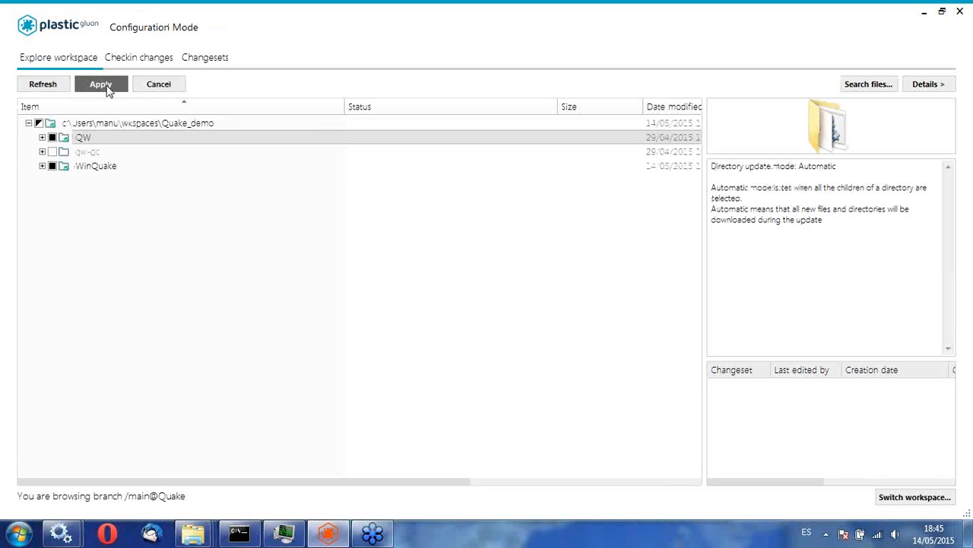
click(52, 168)
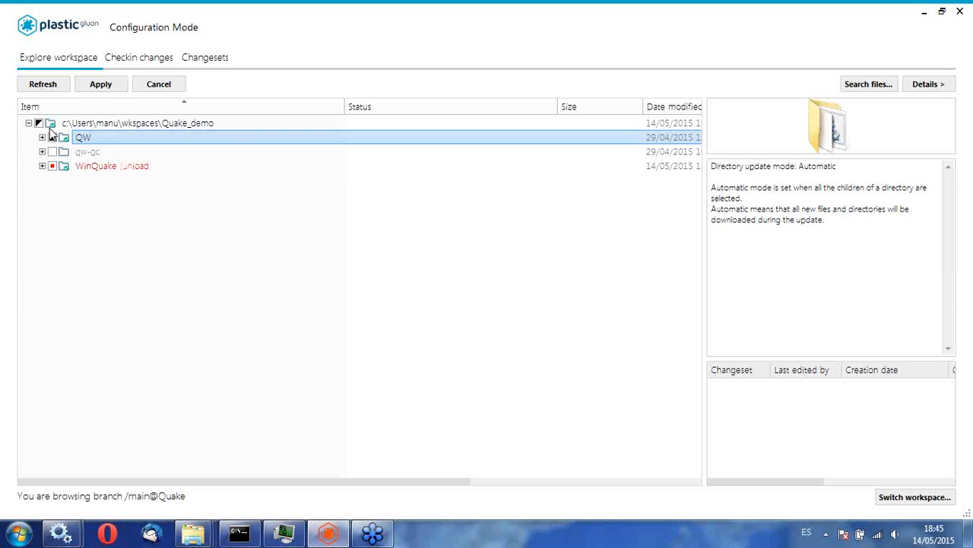
- Mark QW's client, docs, dxsdk, gas2masm, progs, qwfwd, scitech and server subfolders for unloading and apply the workspace configuration
click(42, 137)
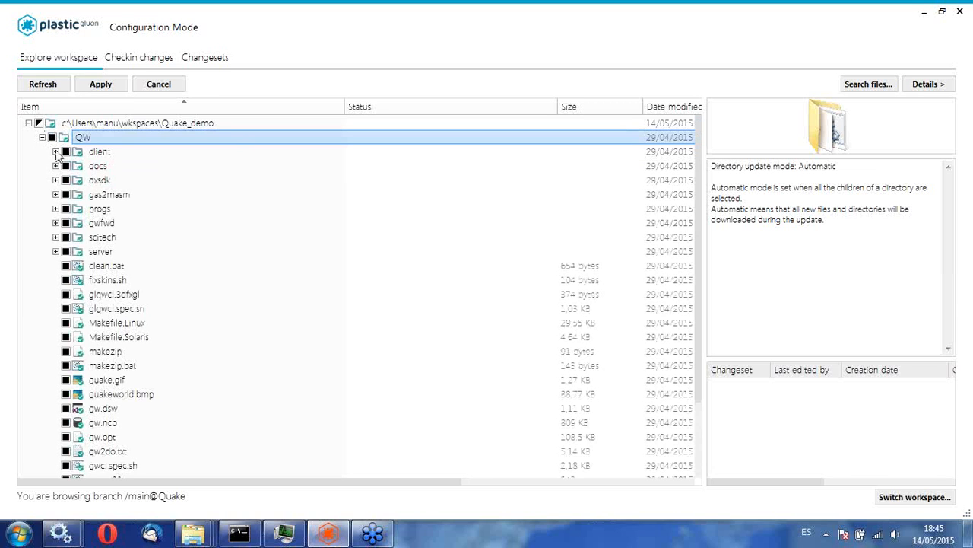
click(65, 152)
click(66, 166)
click(65, 180)
click(65, 194)
click(65, 208)
click(66, 223)
click(65, 238)
click(65, 251)
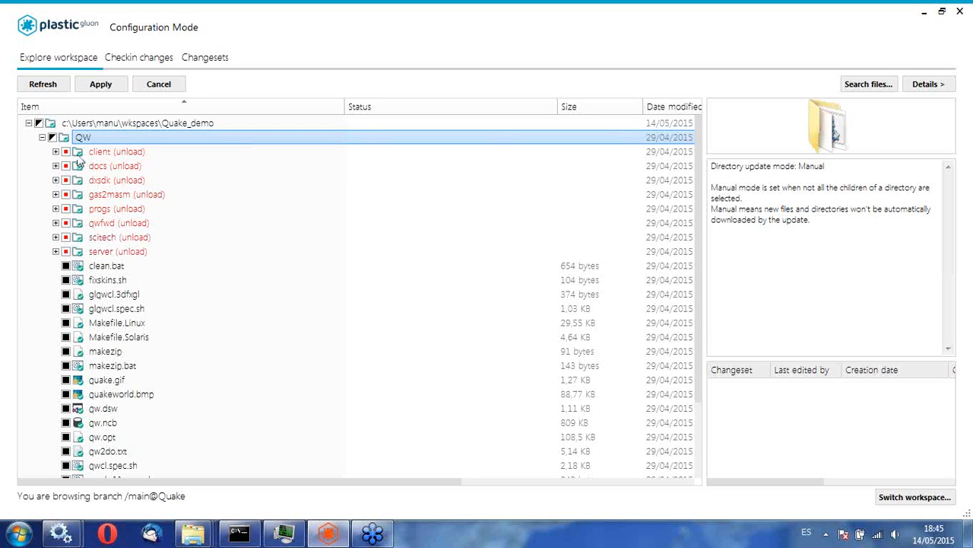
click(101, 84)
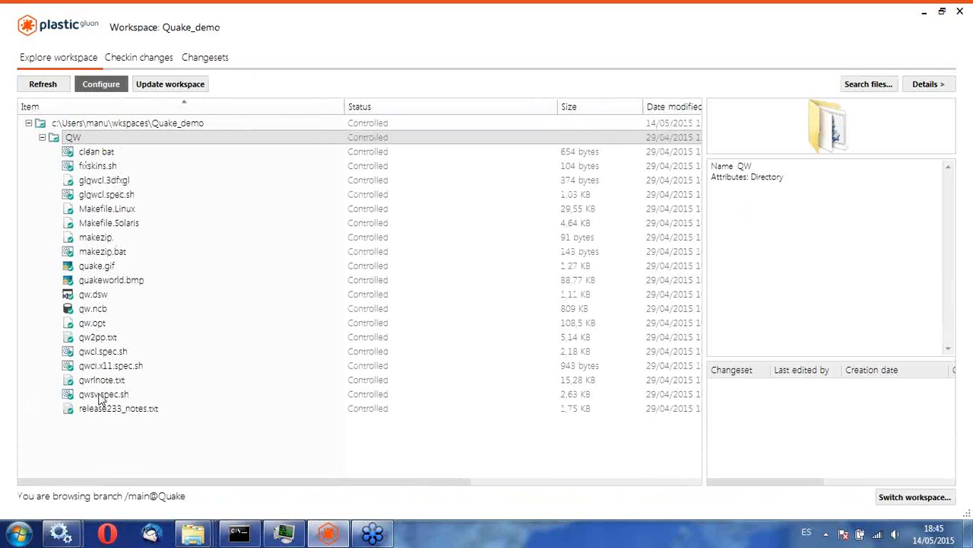
click(91, 324)
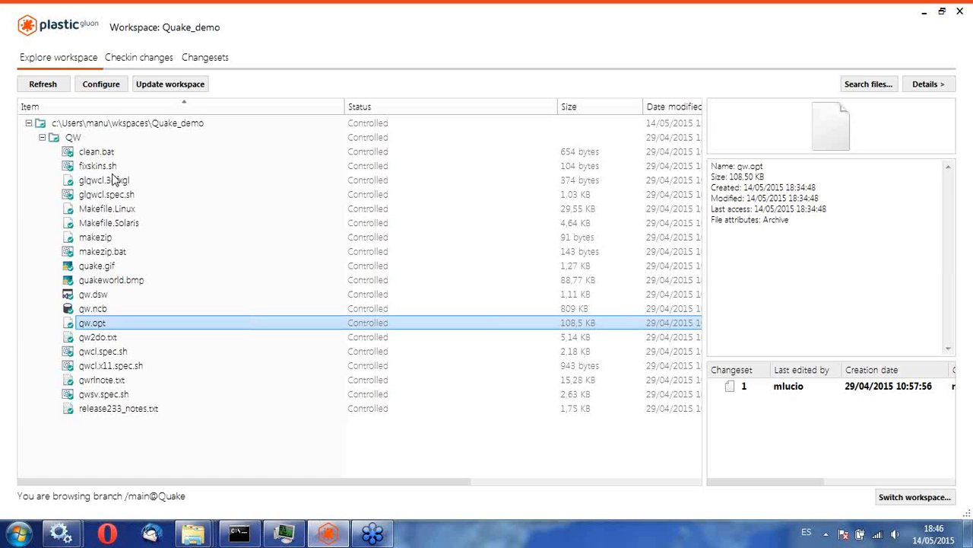
click(72, 138)
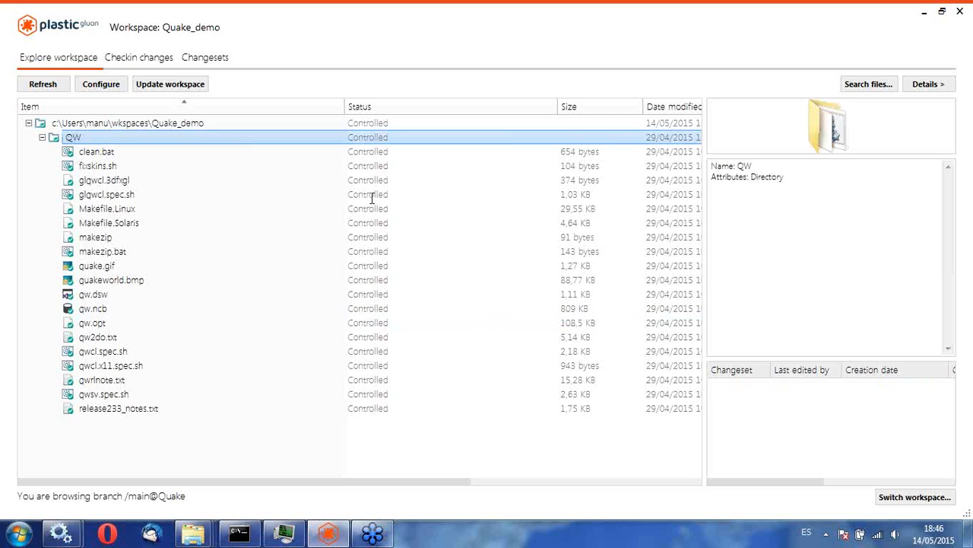
click(959, 221)
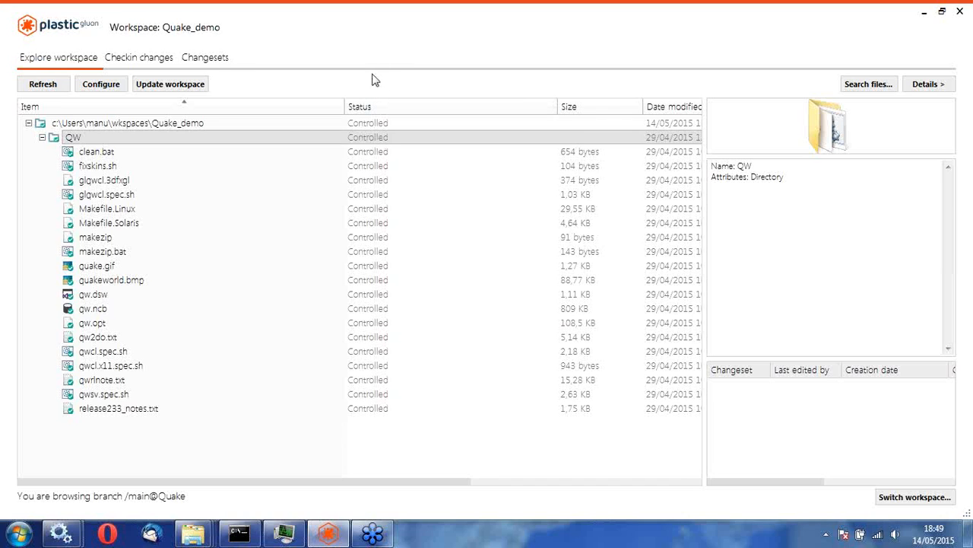
click(381, 36)
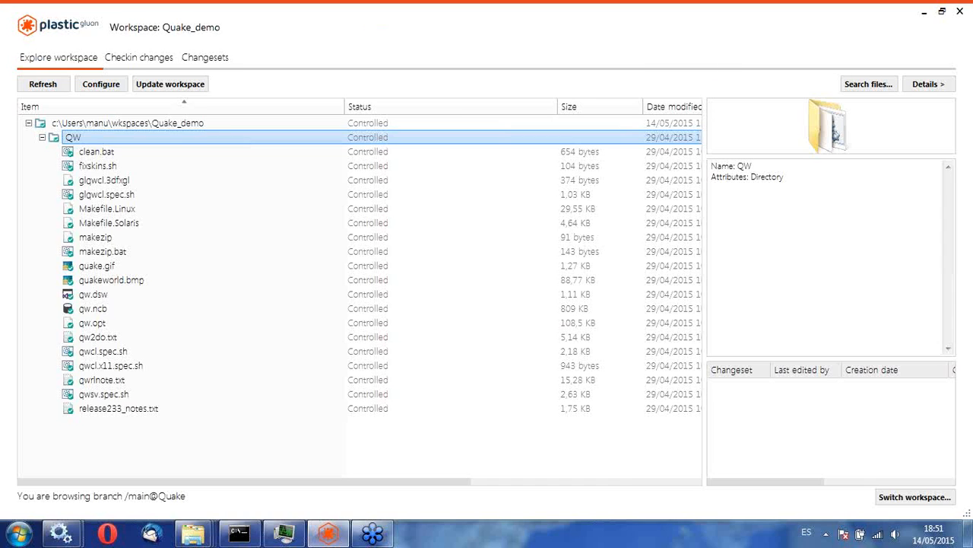
click(964, 33)
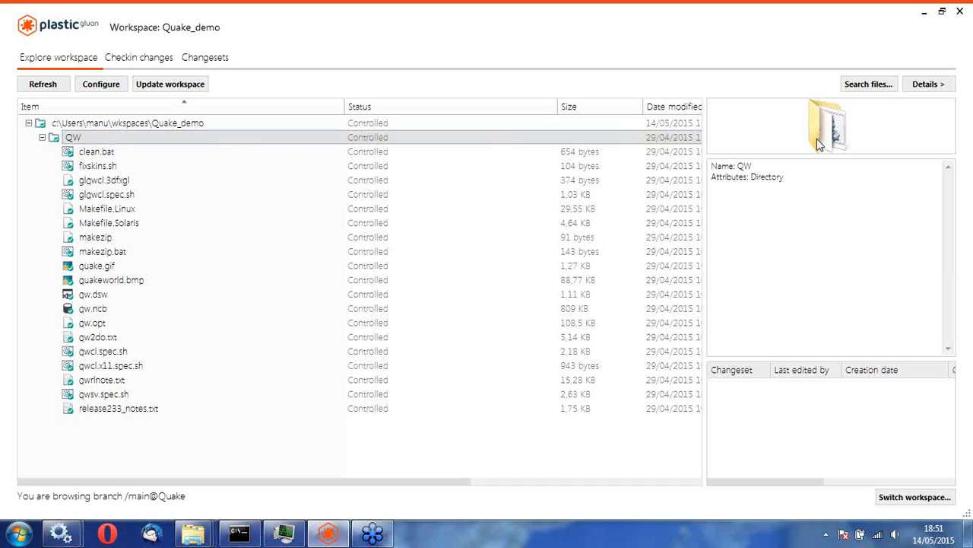